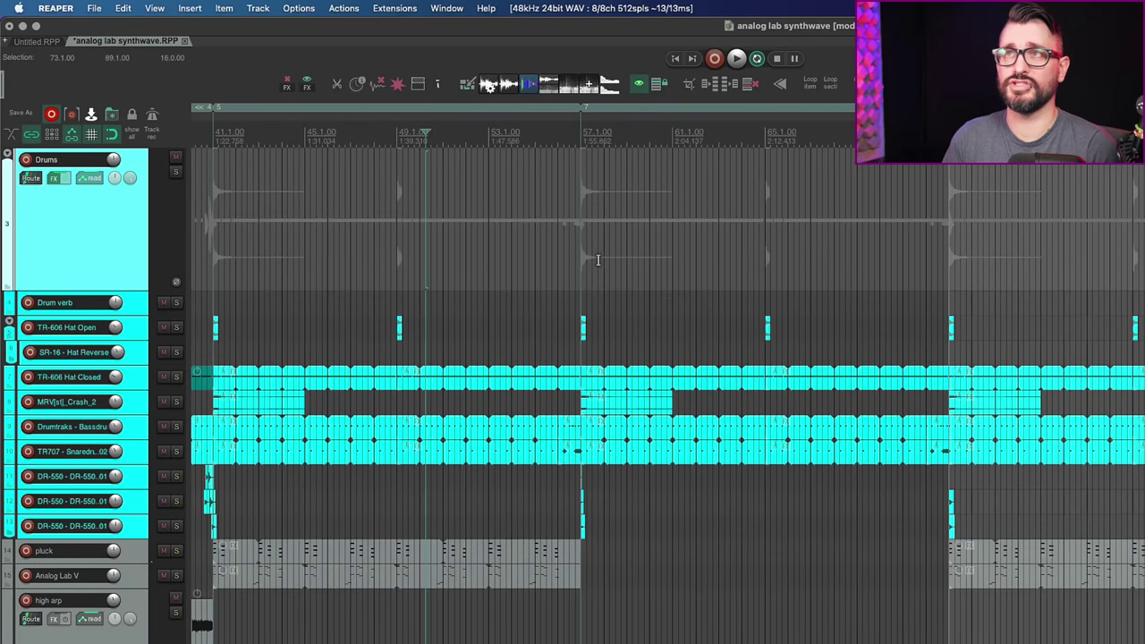
- Make a time selection from bar 17.1 to 94.1 and open the Render to File dialog
key("grave")
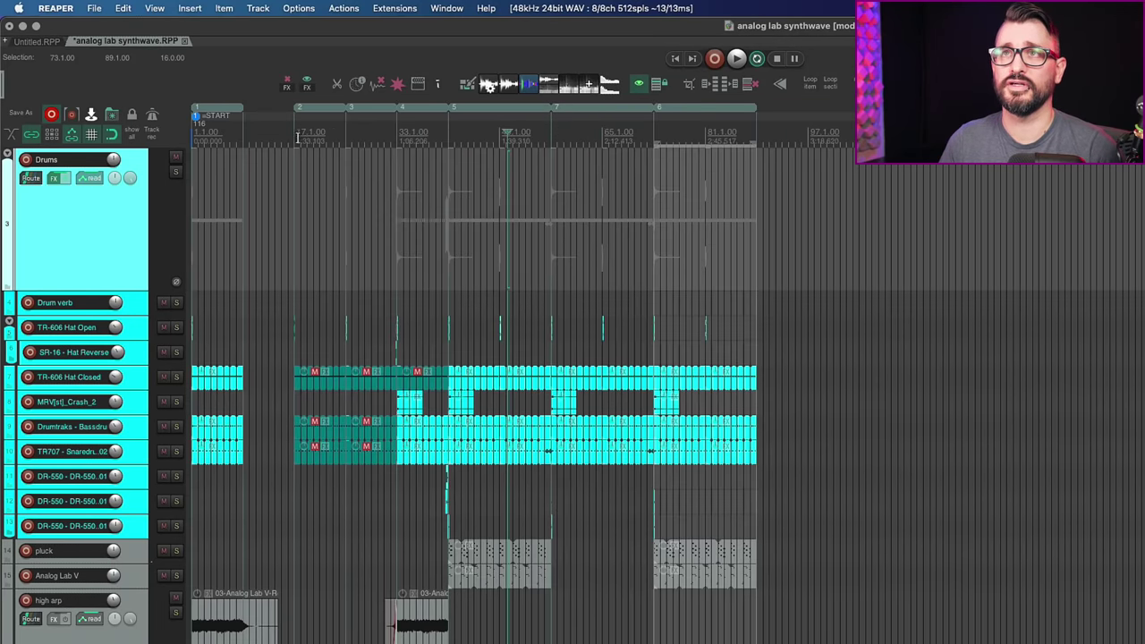
left_click_drag(298, 136, 749, 148)
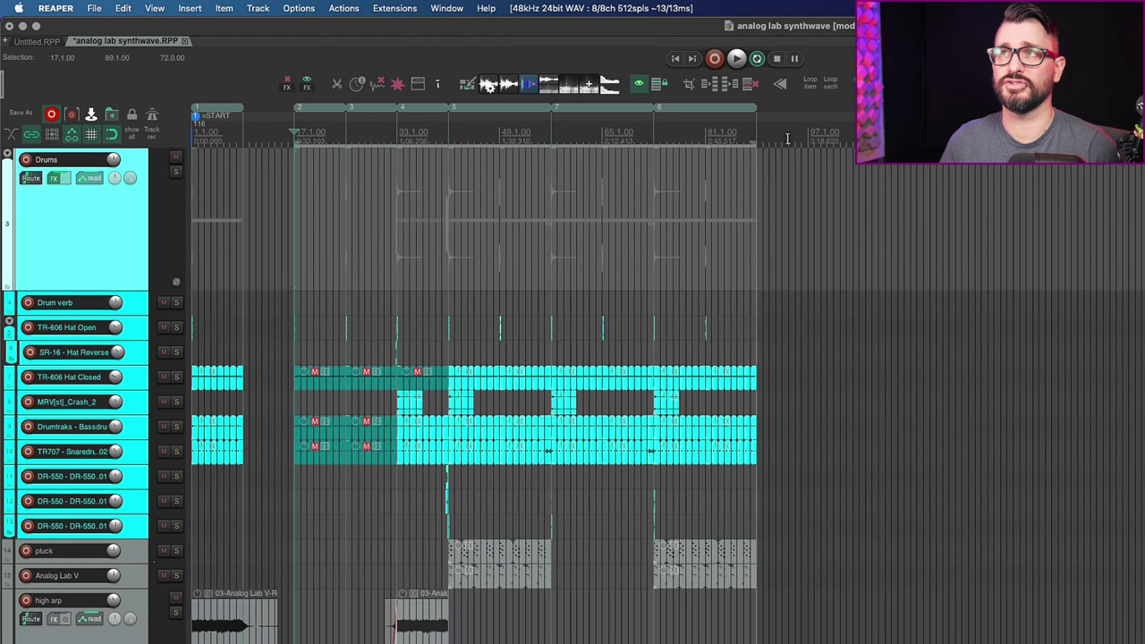
left_click(786, 139)
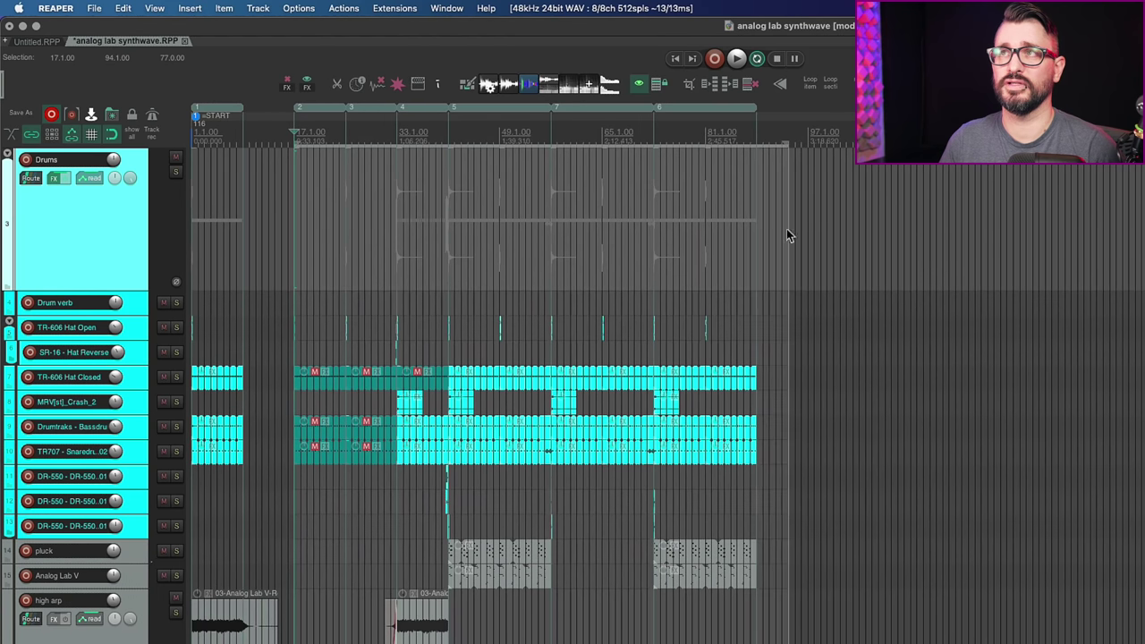
left_click(91, 117)
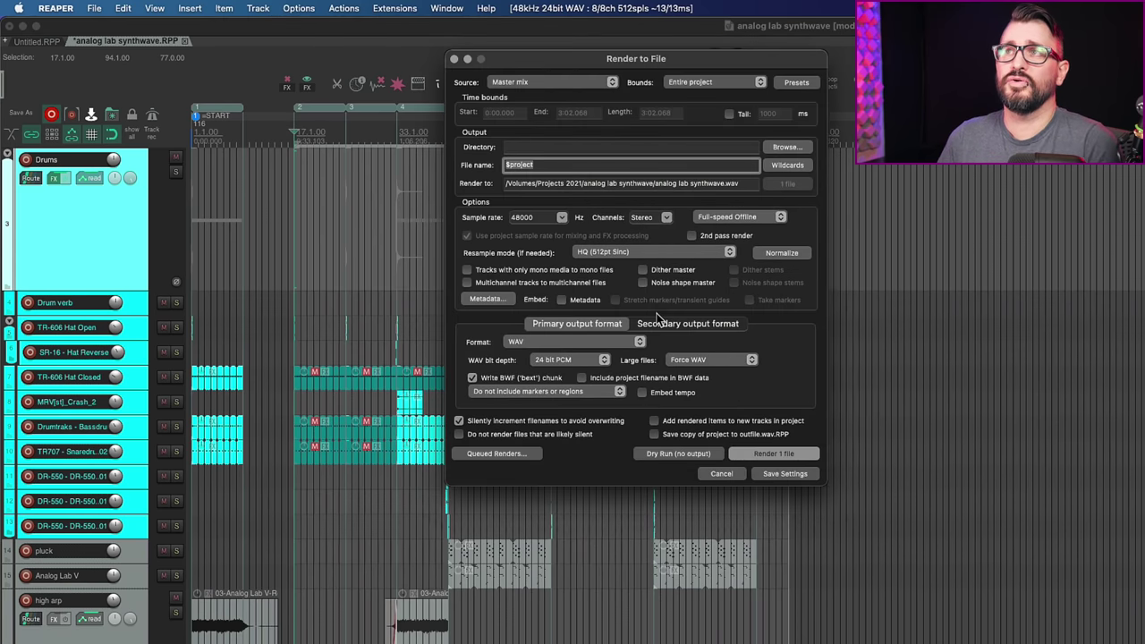
- Enable 'Normalize to' (-14 dB LUFS-S max) in the render normalization settings and list its modes
left_click(780, 256)
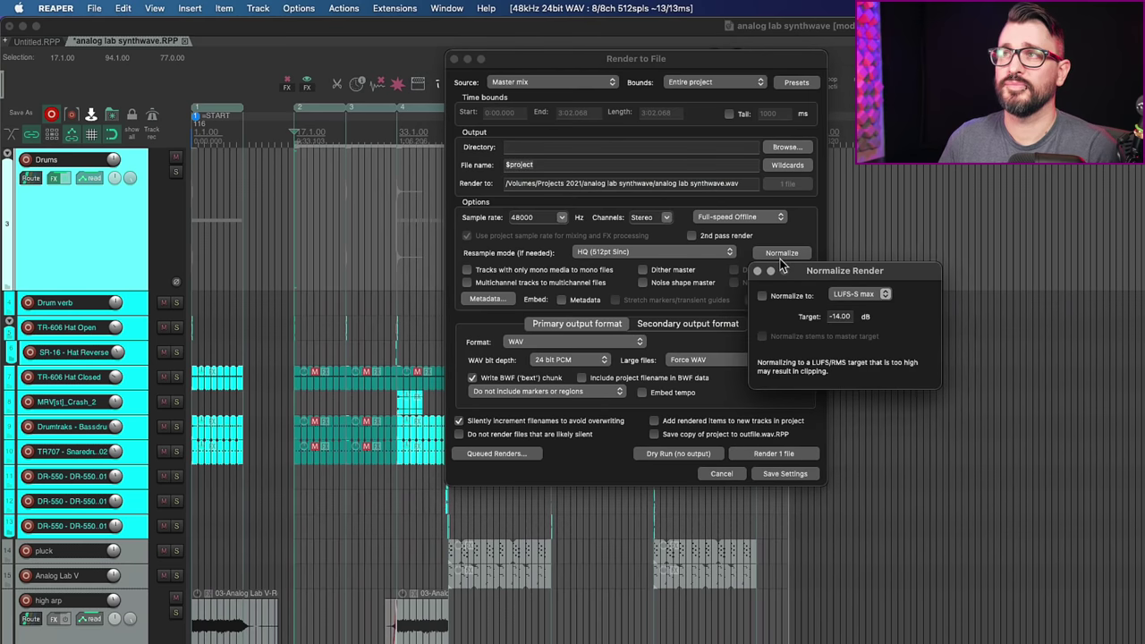
left_click(783, 301)
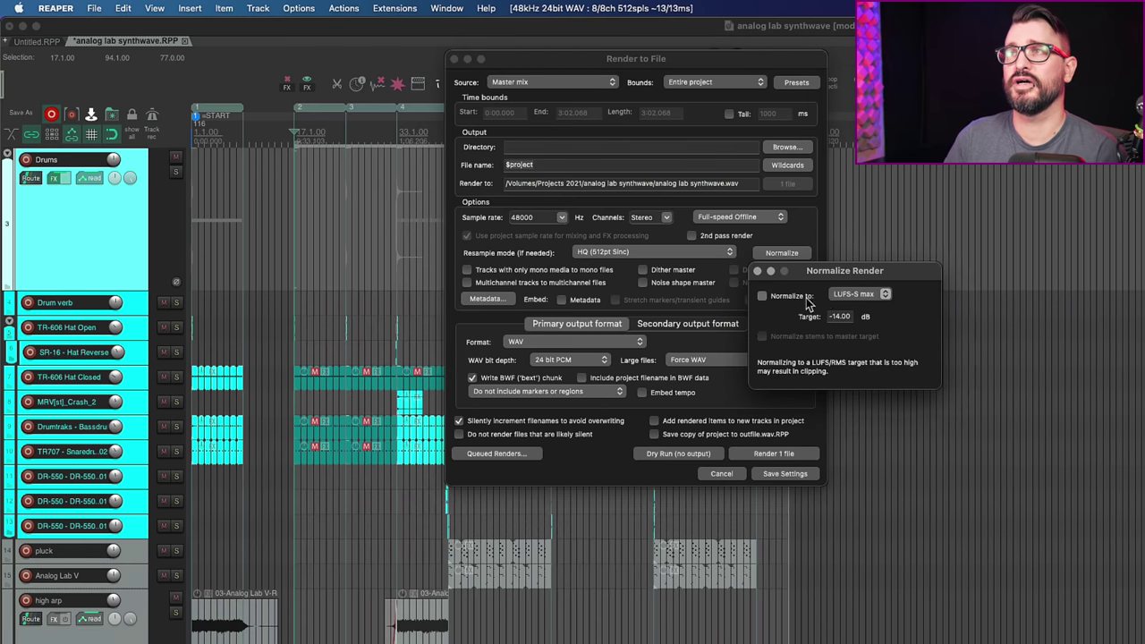
left_click(884, 295)
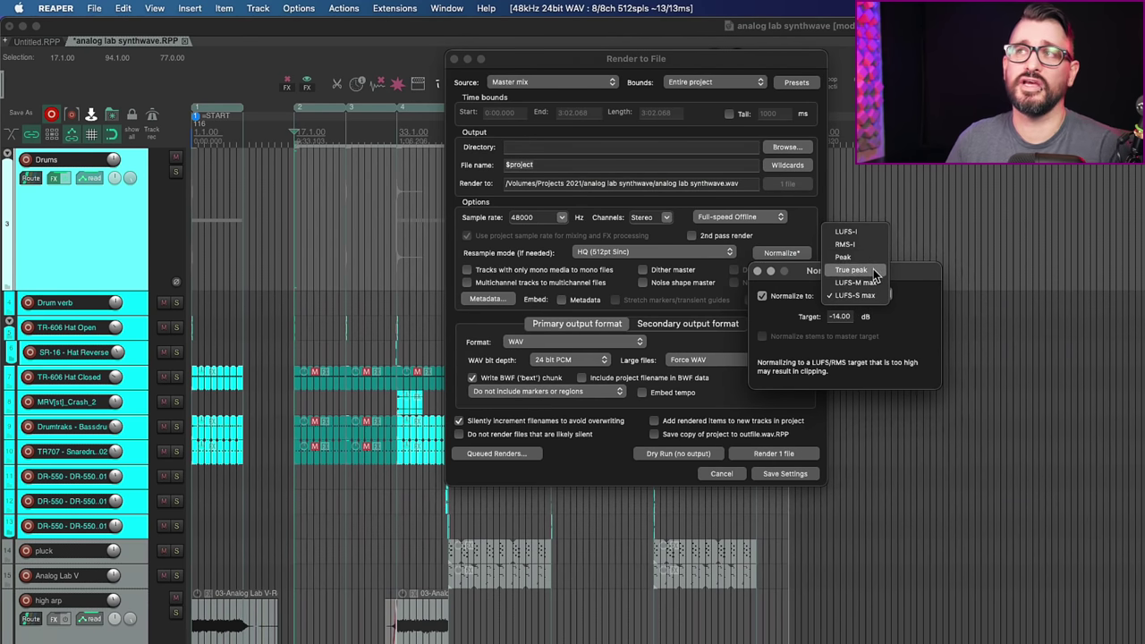
- Set render normalization to True peak with a -1 dB target and close the Normalize Render window
left_click(874, 273)
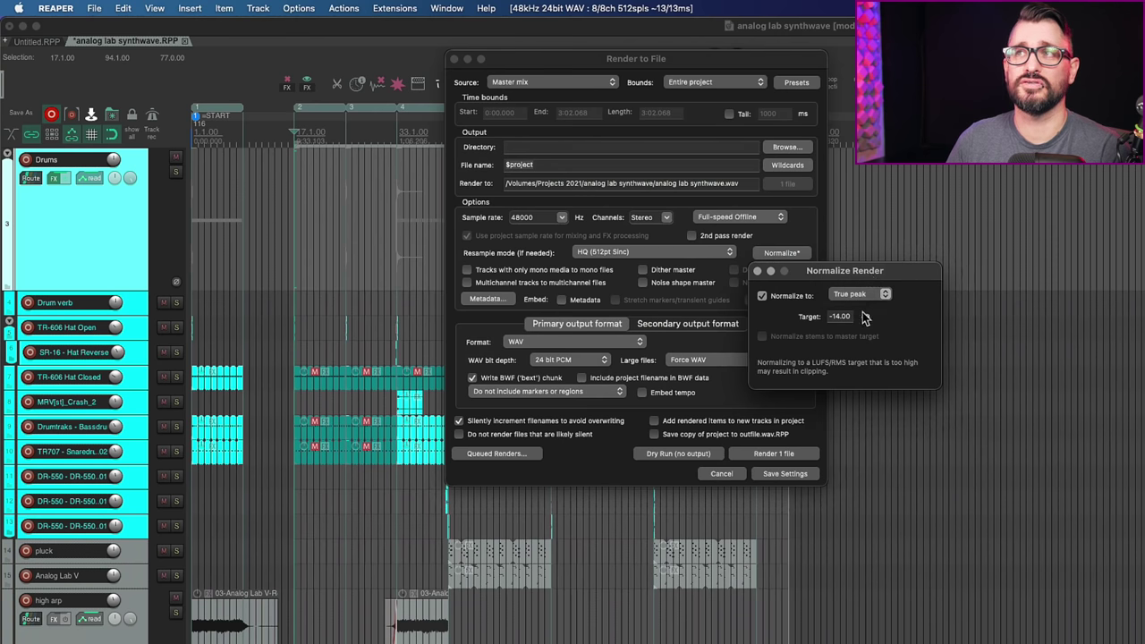
left_click(850, 316)
type("-1")
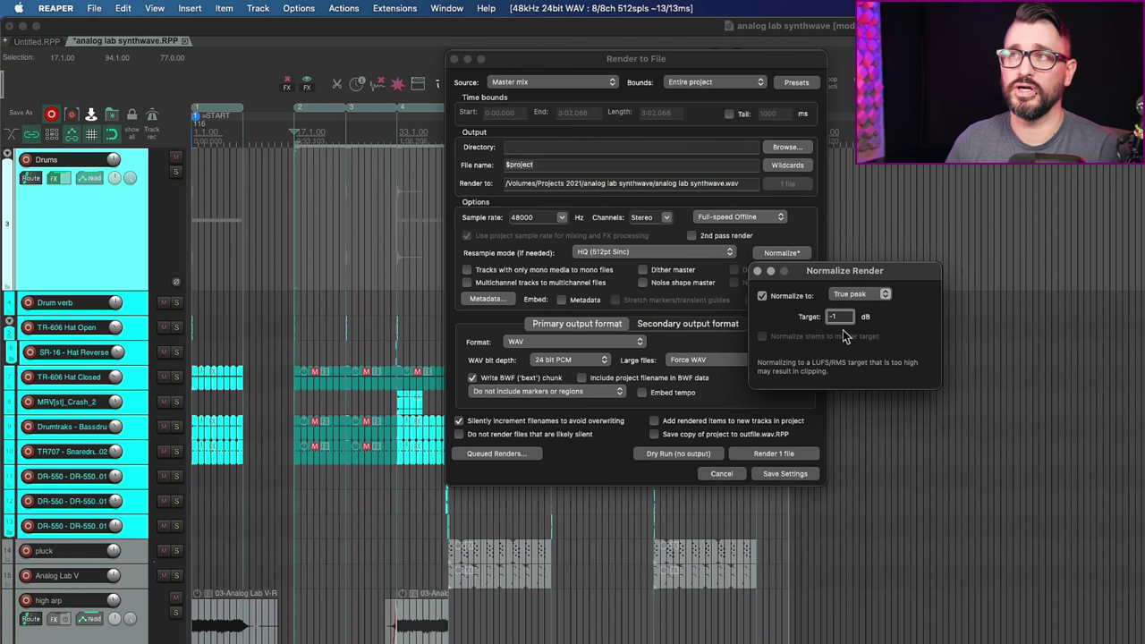
key("Tab")
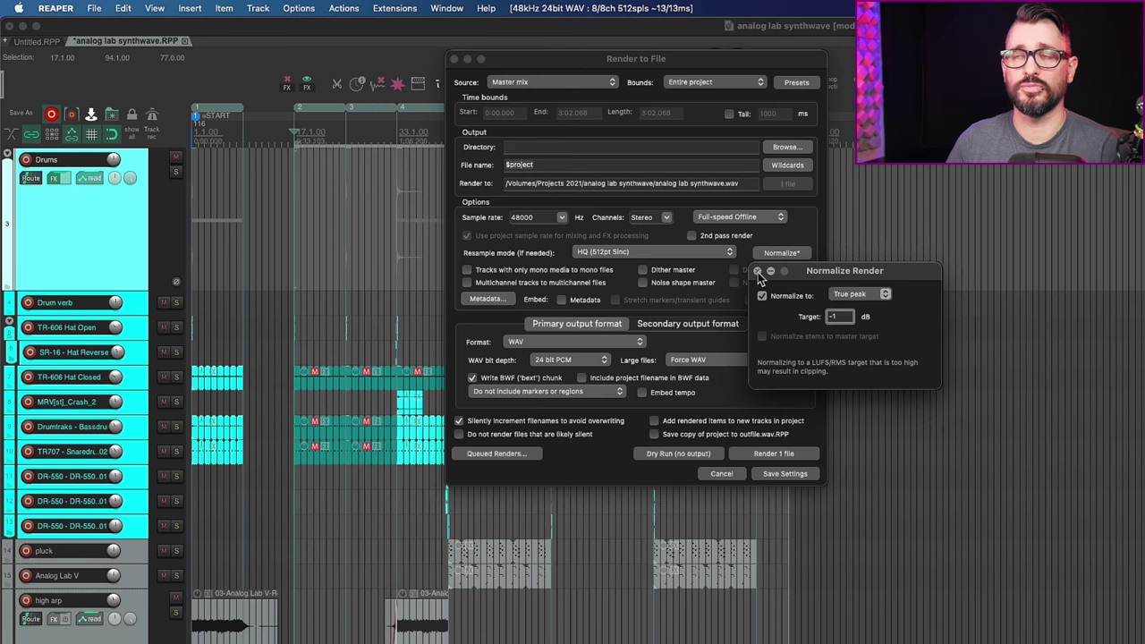
left_click(757, 272)
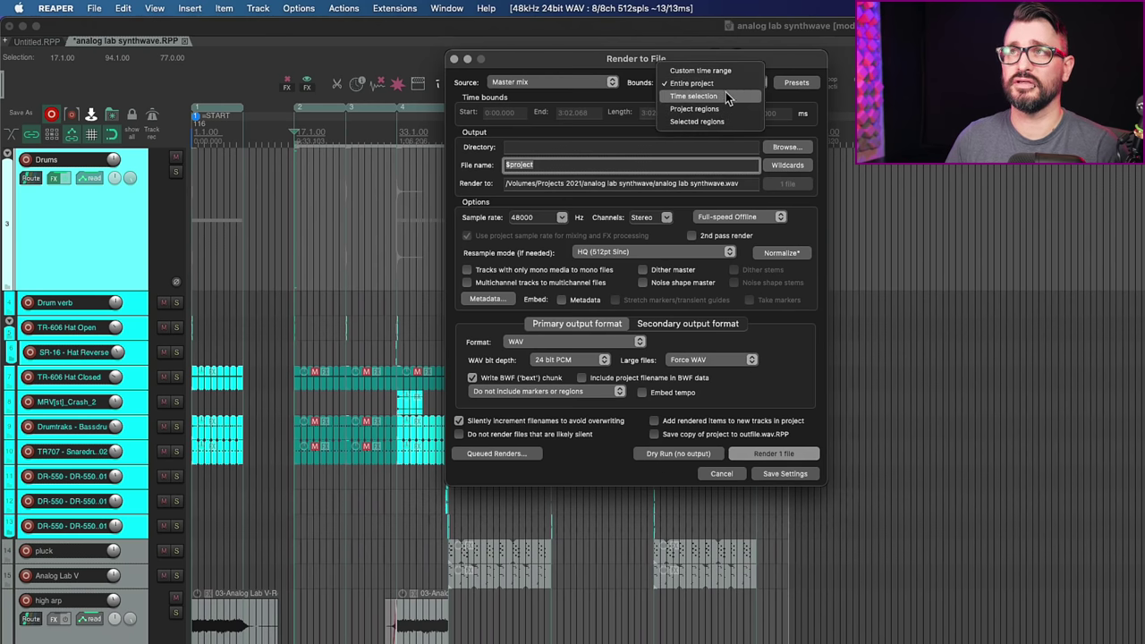
- Bound the render to the time selection and dry-run it, giving true peak -1.0 and LUFS-I -13.3
left_click(726, 95)
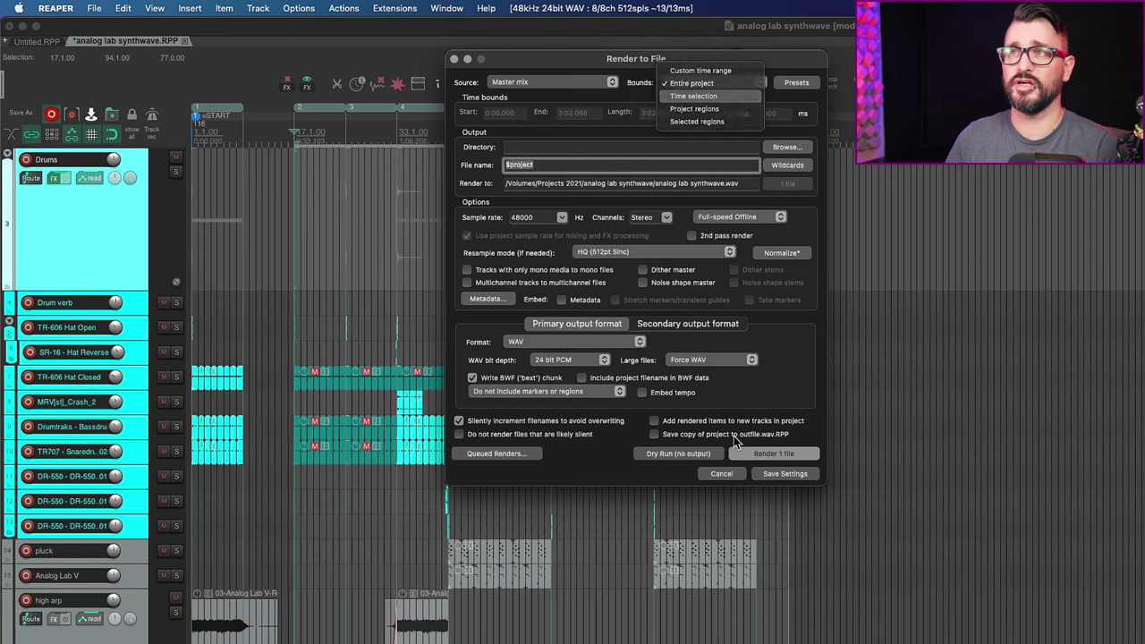
left_click(674, 455)
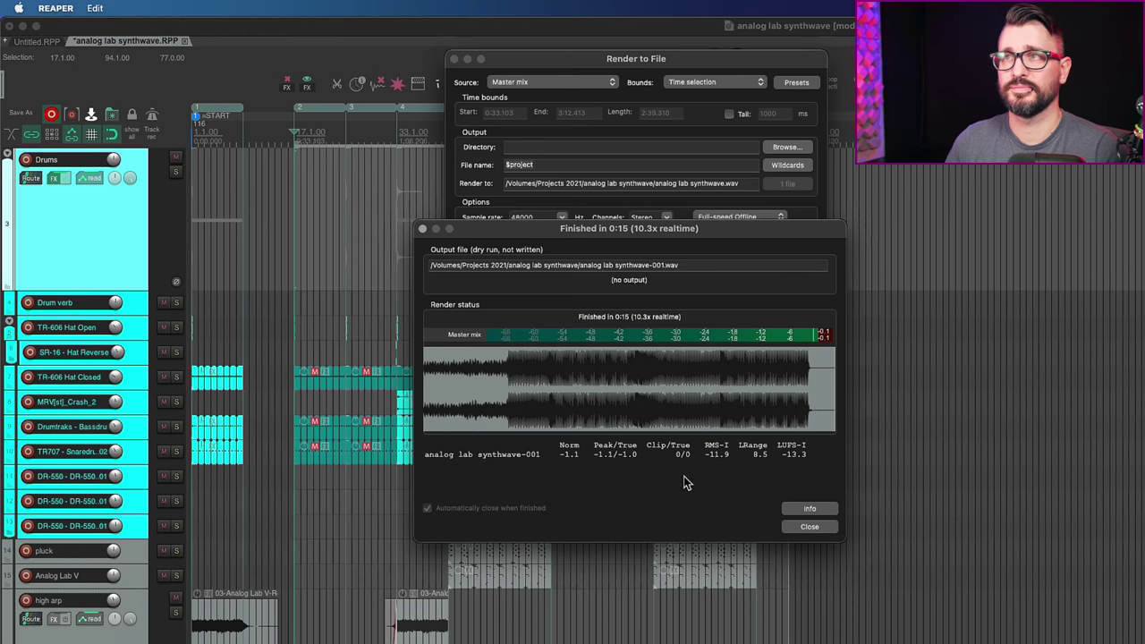
- Read the Render Loudness Info explanations, then close the dry-run Finished window
left_click(810, 508)
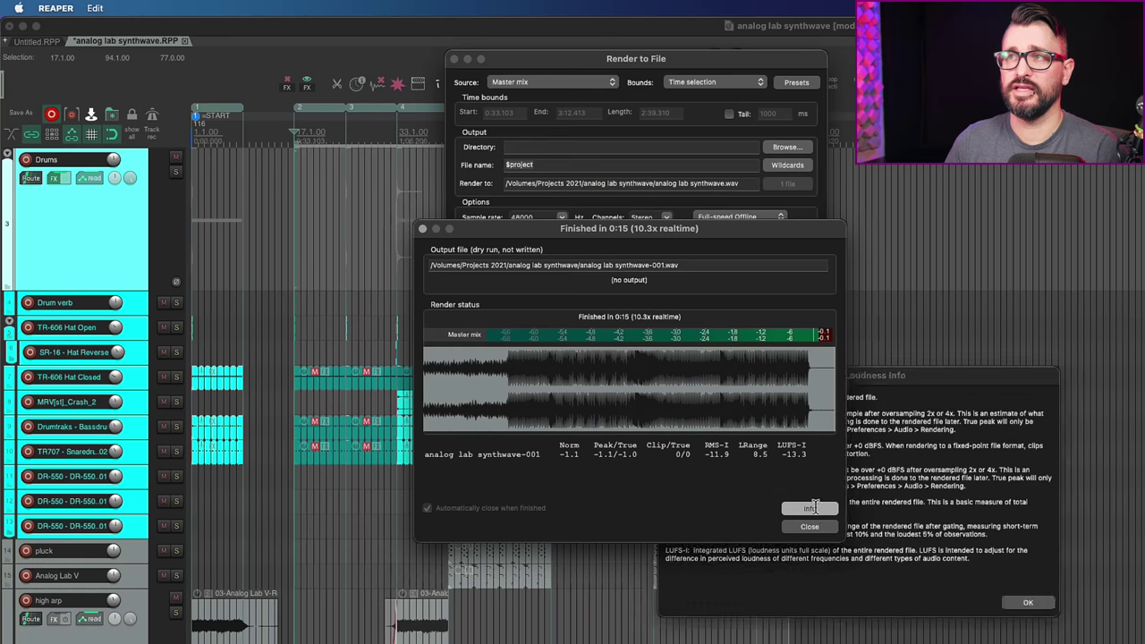
left_click(1028, 604)
left_click(795, 529)
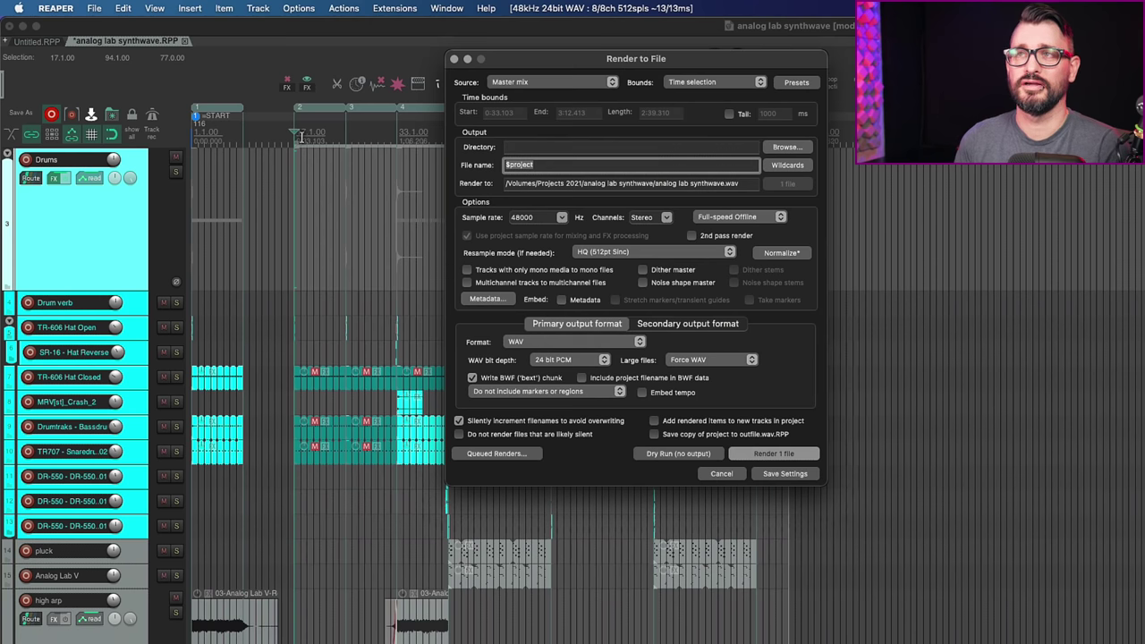
- Select drum tracks 5 through 13, leaving out SR-16 - Hat Reverse
key("Escape")
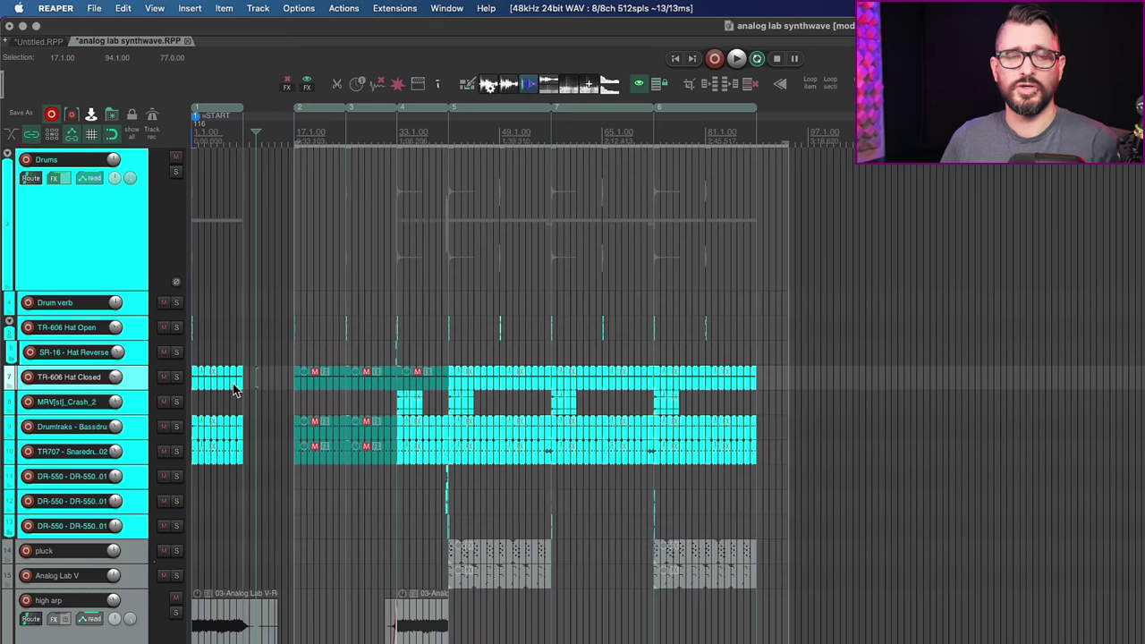
left_click(132, 335)
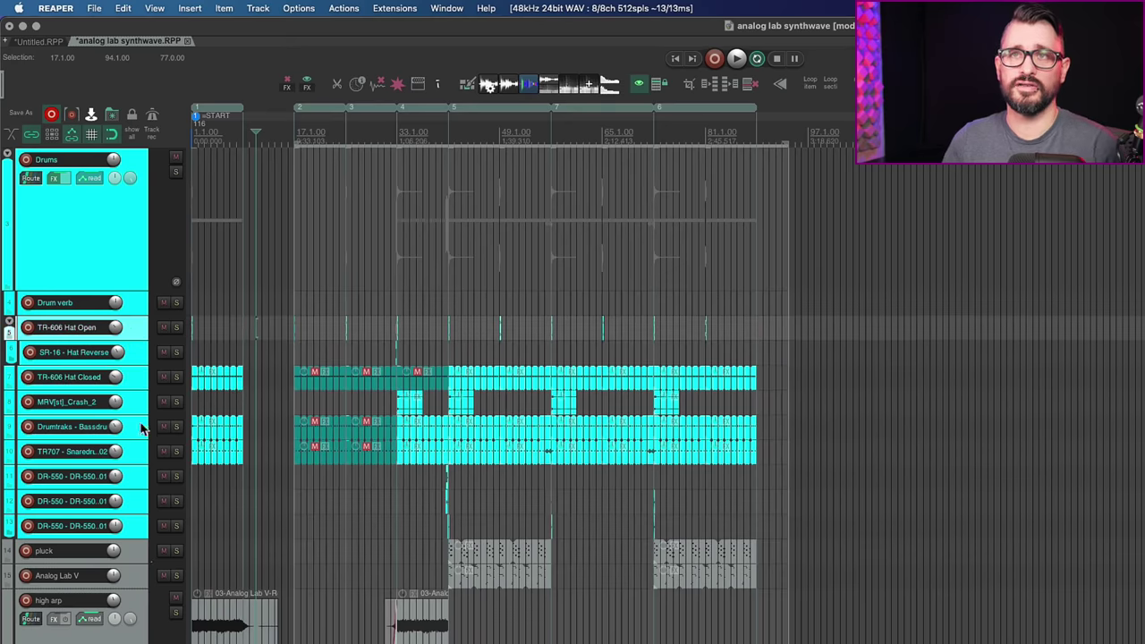
left_click(136, 526, "shift")
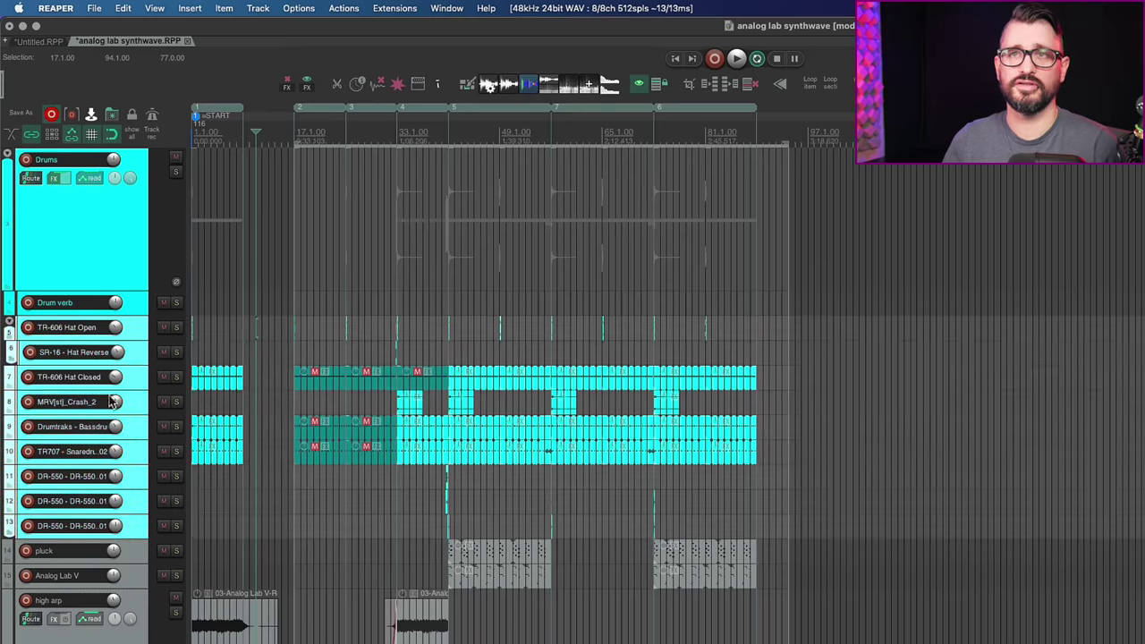
left_click(129, 352, "super")
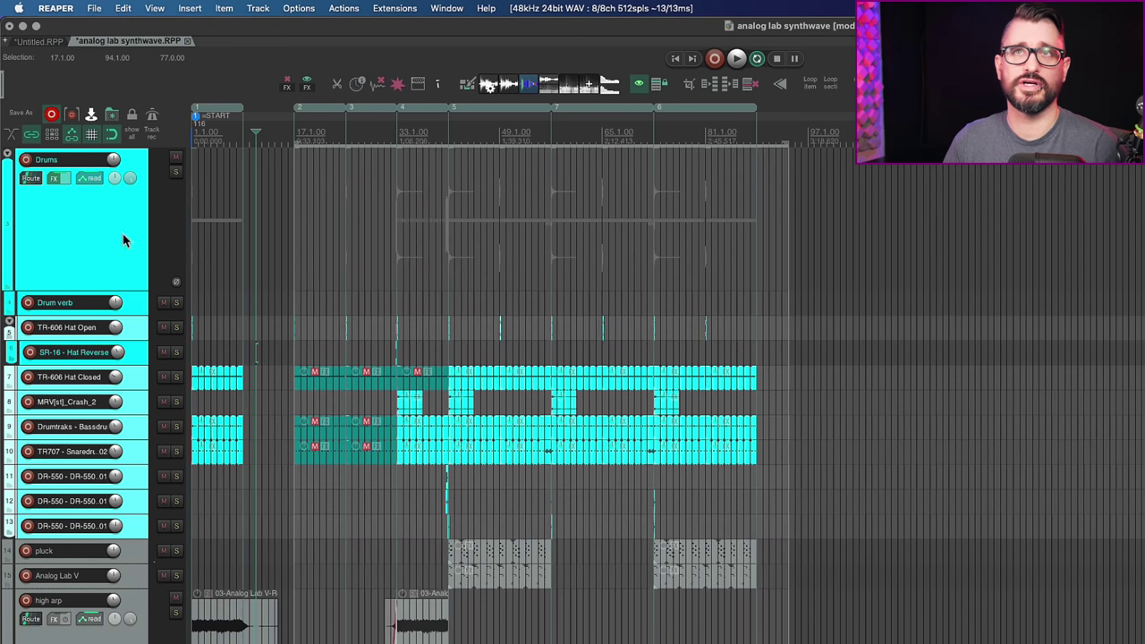
- Reopen Render with the source set to Master mix + stems and reopen the normalization settings
left_click(90, 114)
left_click(512, 83)
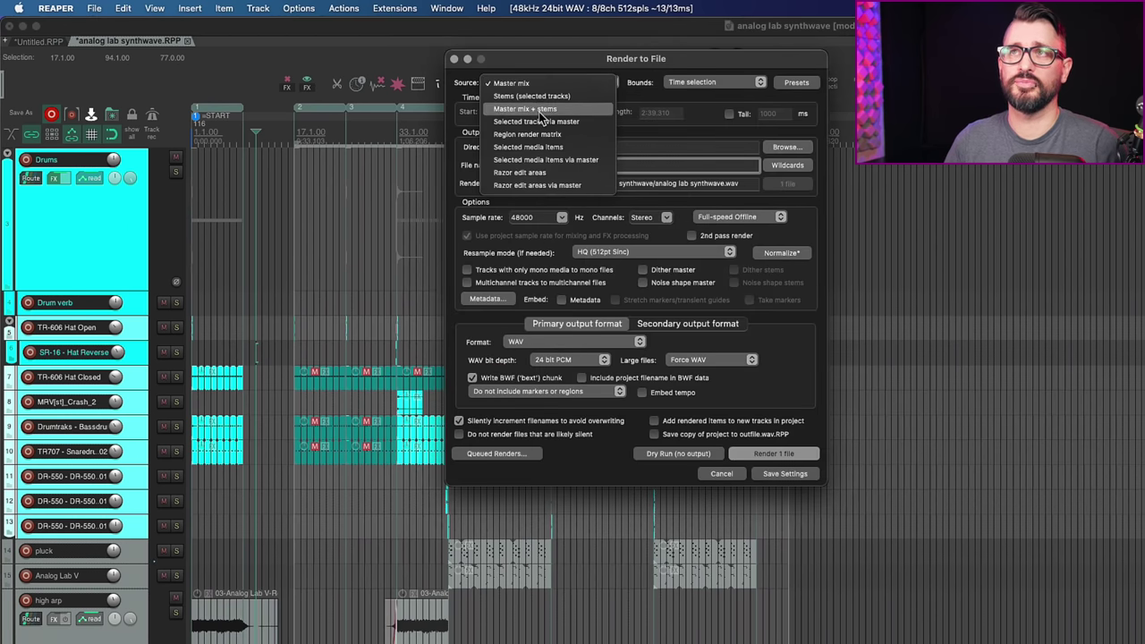
left_click(524, 108)
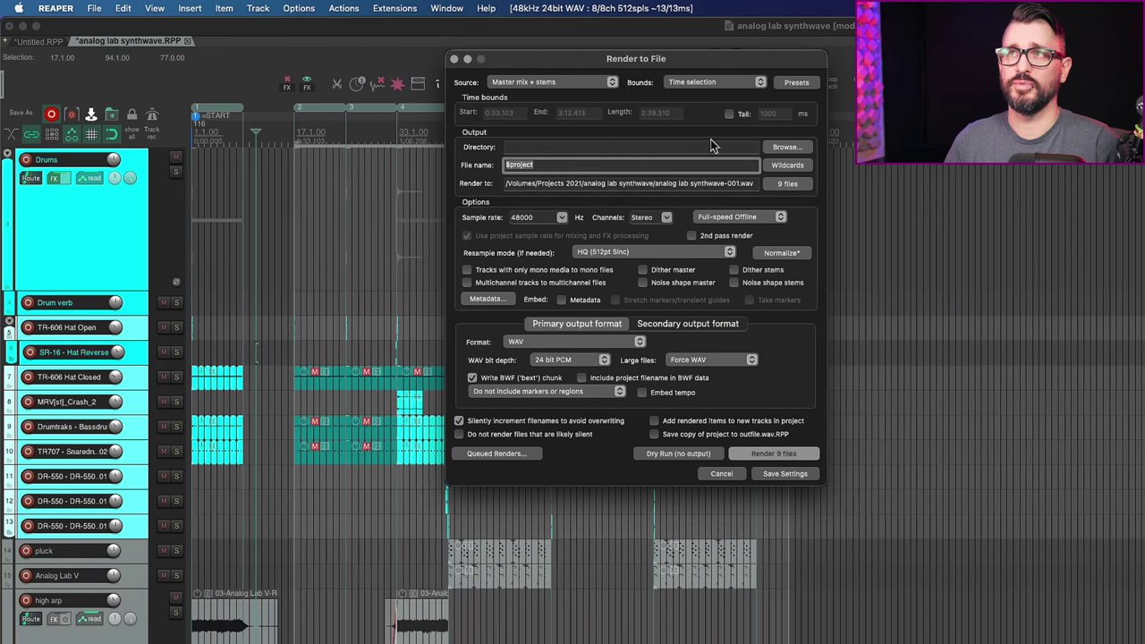
left_click(782, 254)
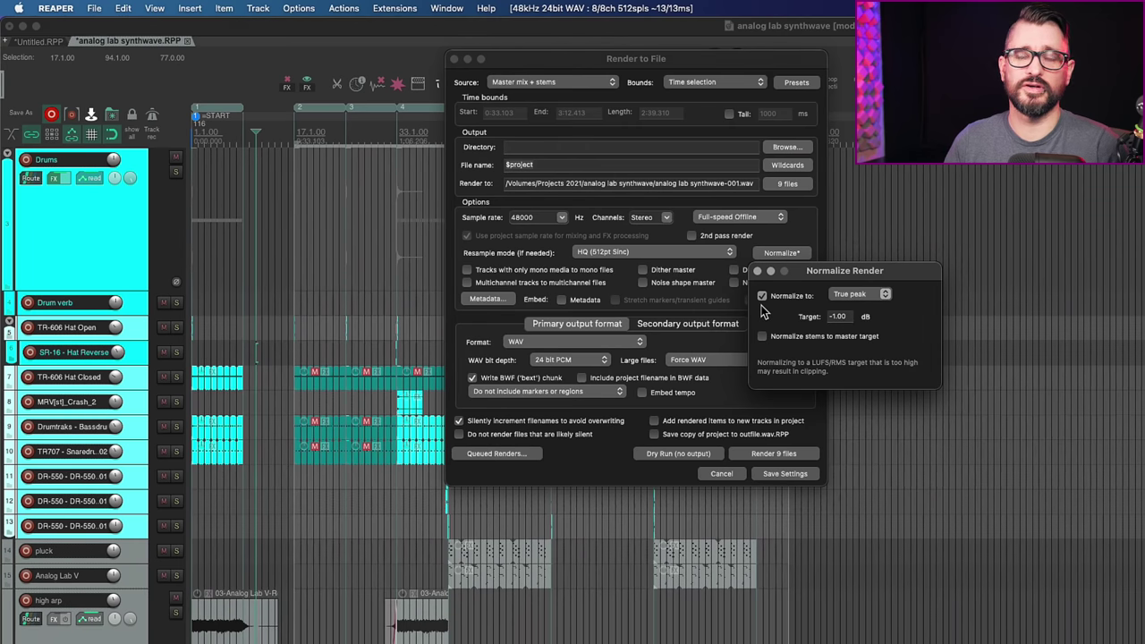
- Tick 'Normalize stems to master target' in the Normalize Render settings
left_click(810, 341)
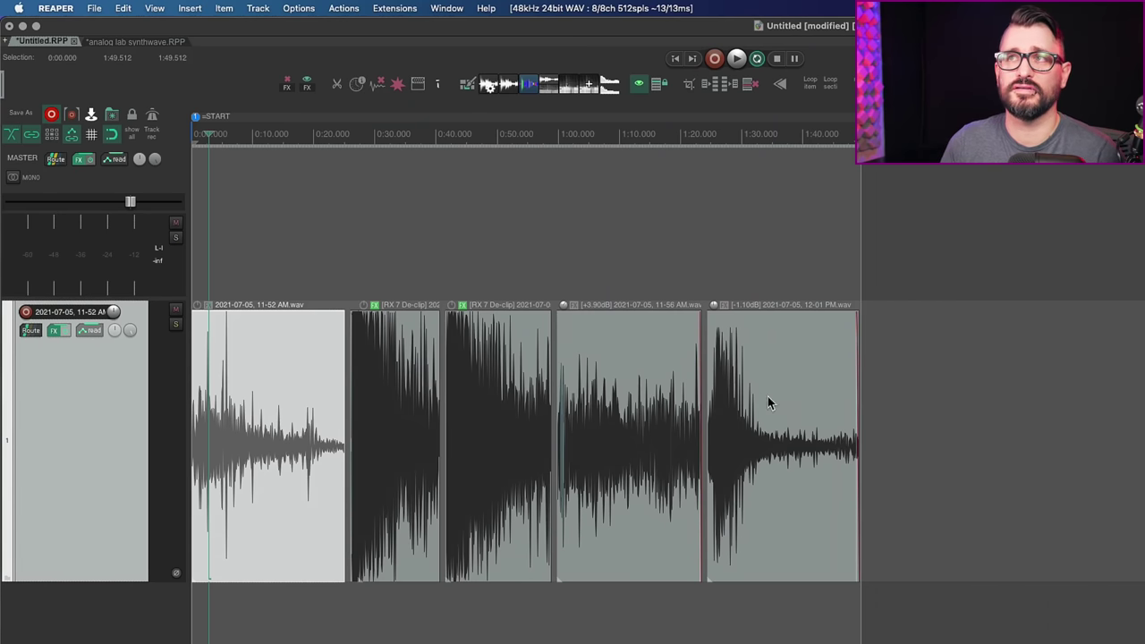
- Open Render to File for the five Water Sizzle items, move it aside, and play the items
left_click_drag(899, 388, 47, 408)
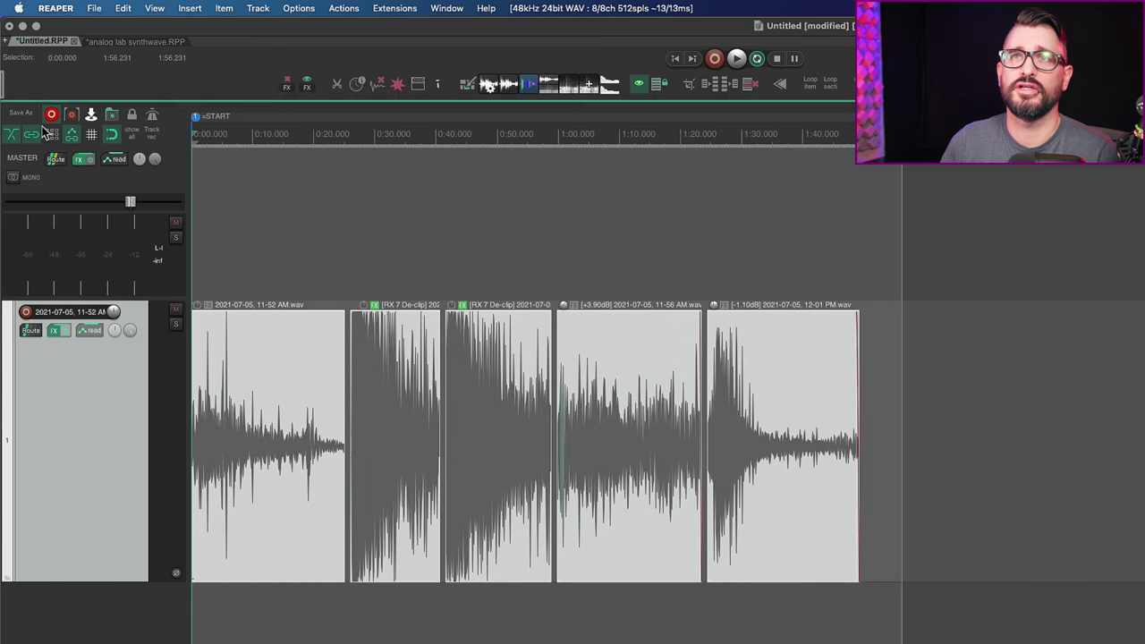
left_click(90, 115)
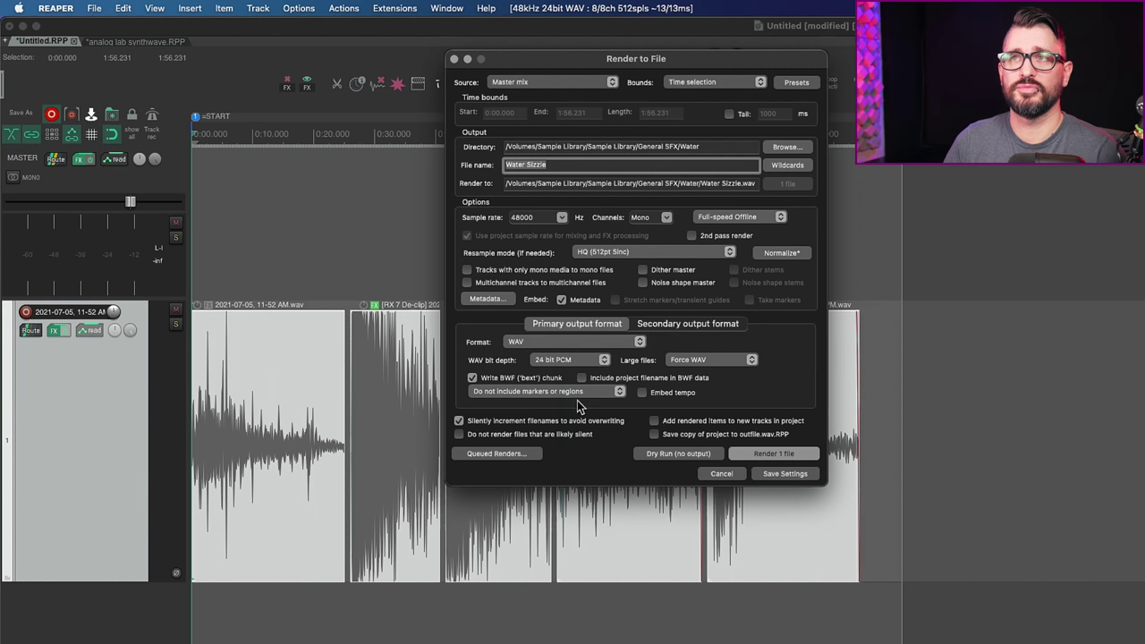
left_click_drag(558, 54, 912, 132)
left_click(356, 282)
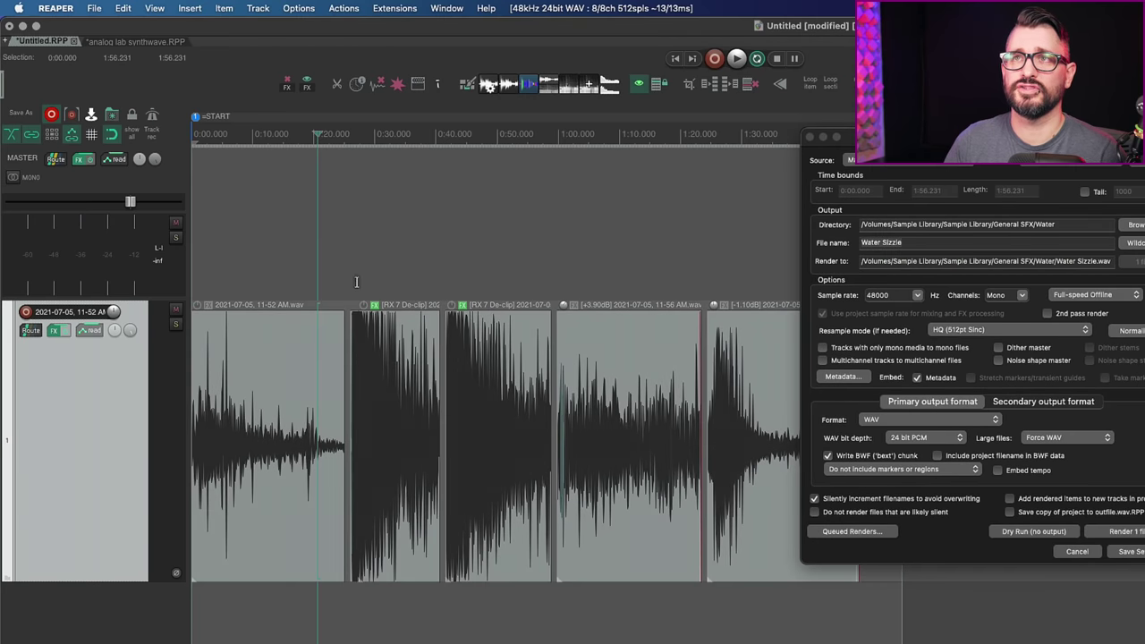
left_click(196, 277)
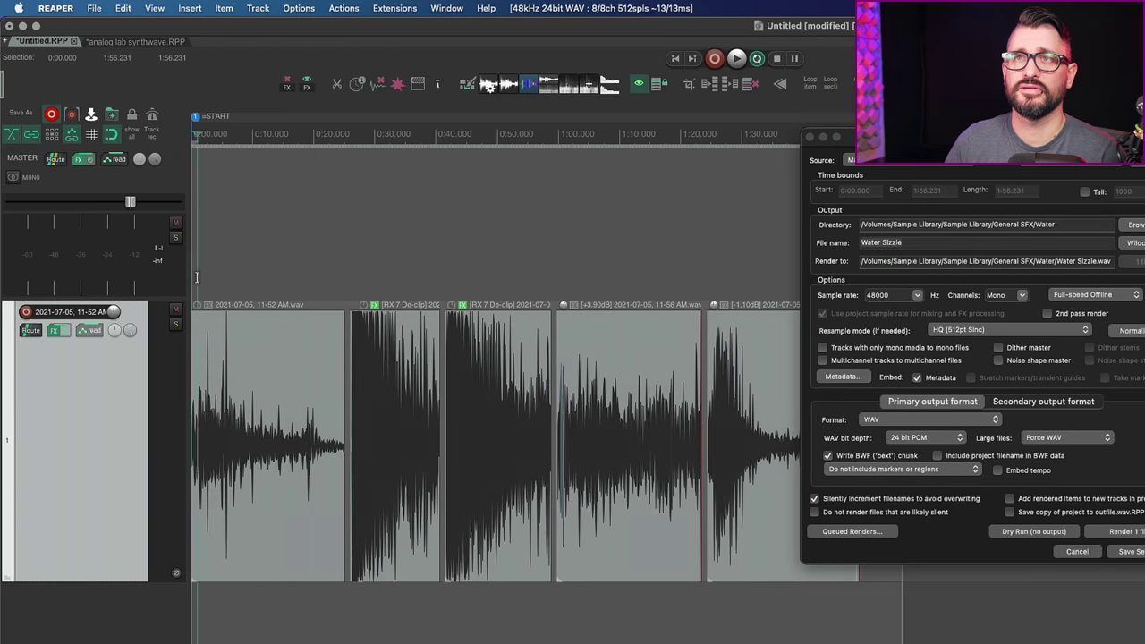
key("space")
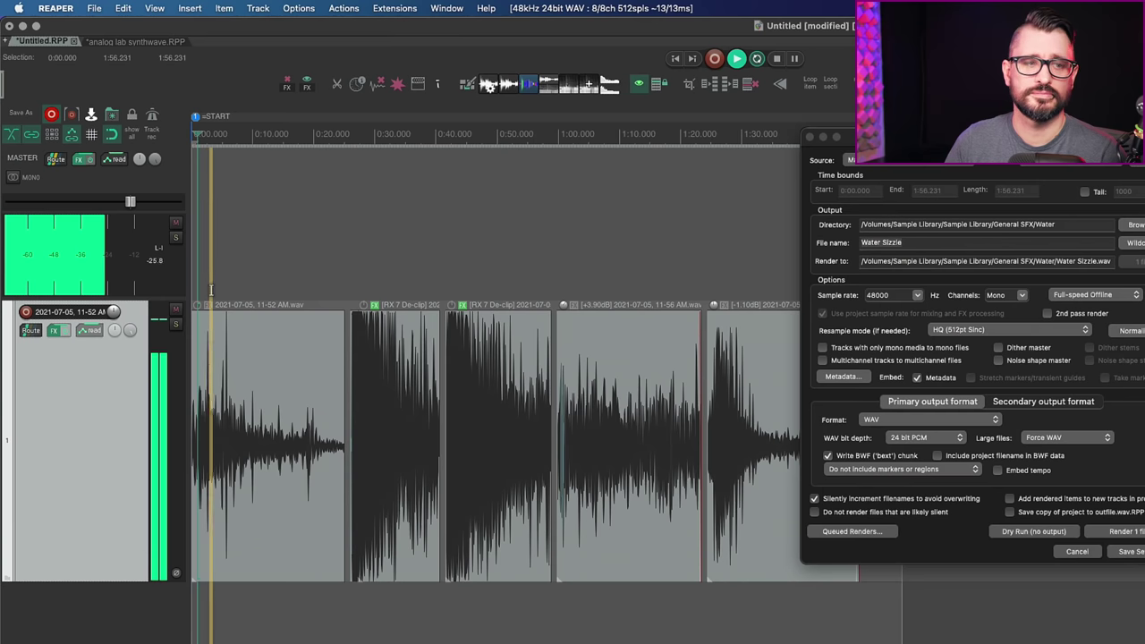
left_click(361, 315)
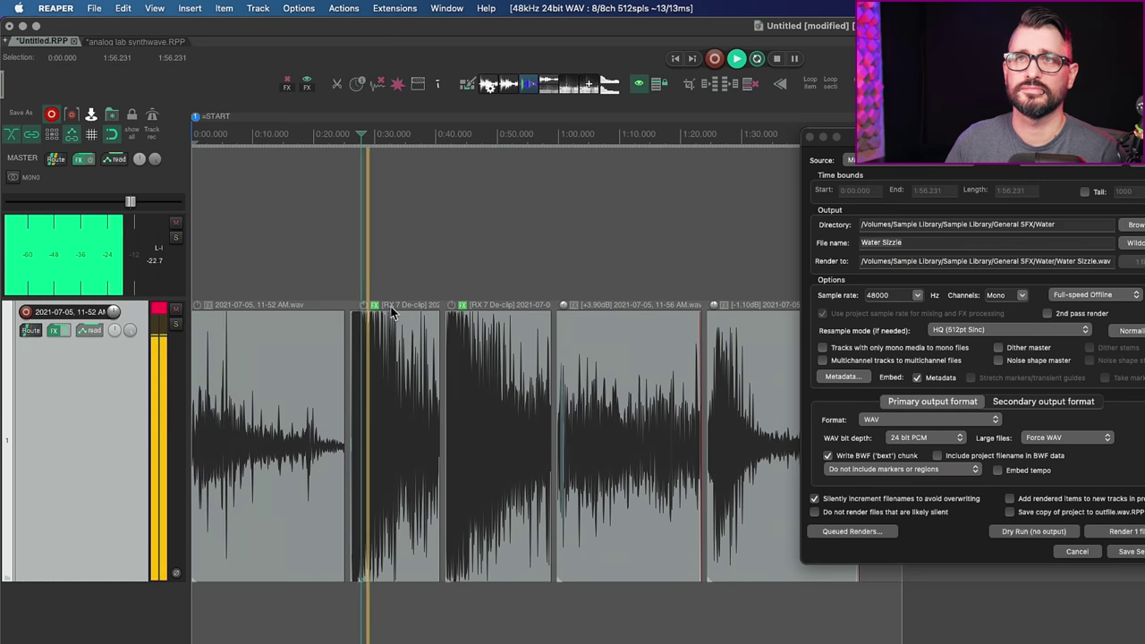
left_click(465, 261)
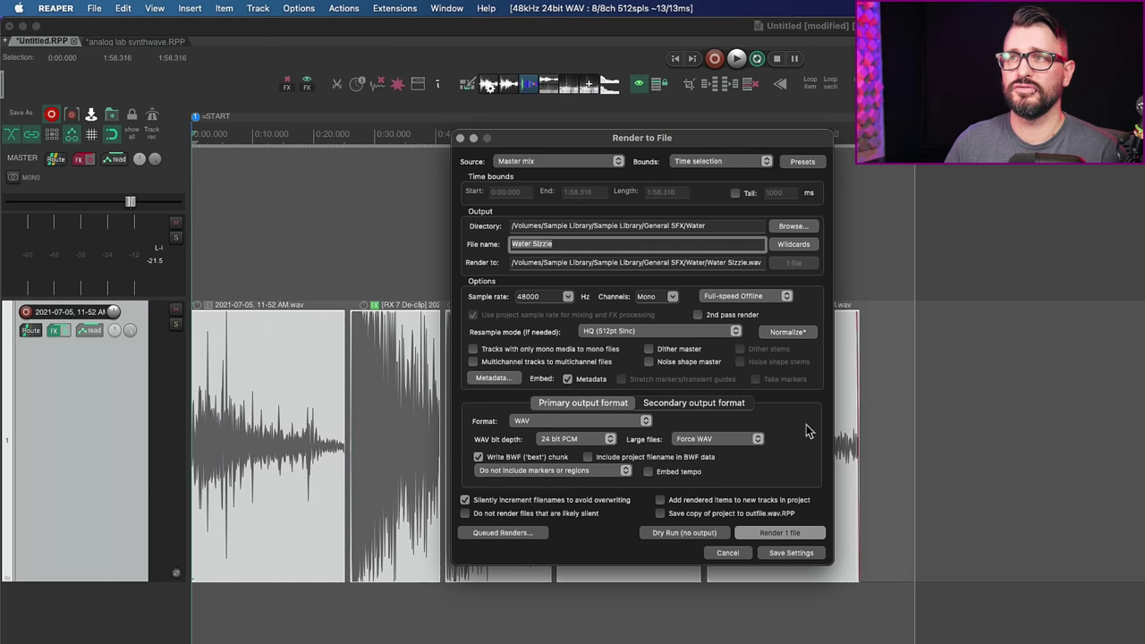
- Apply -6 dB peak normalization, dismiss the dry-run report, and cancel the render
left_click(799, 332)
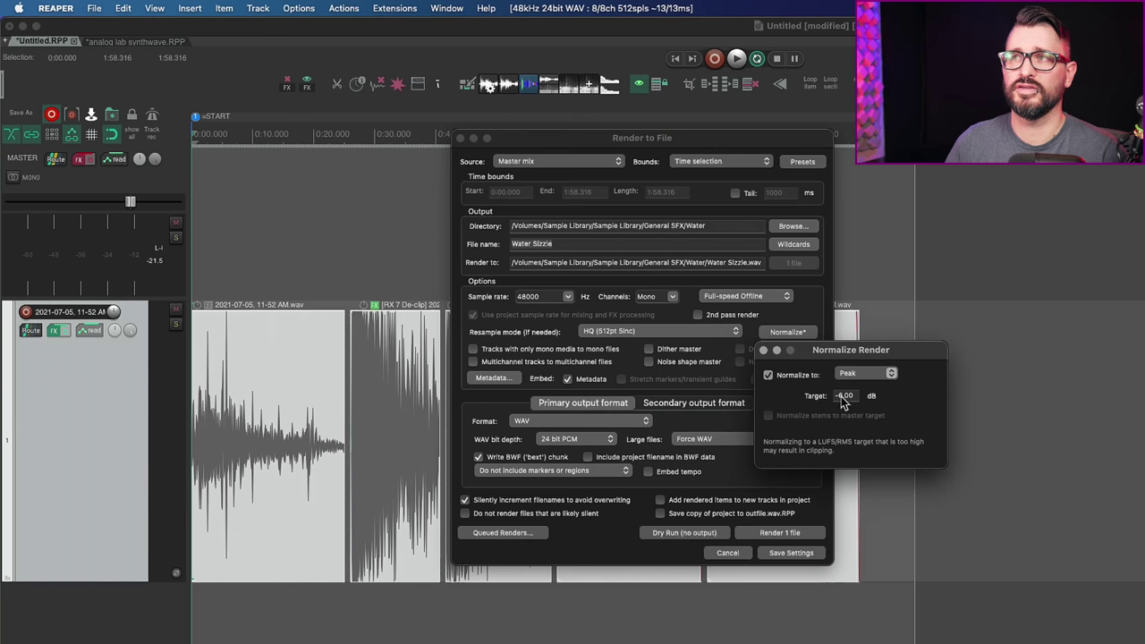
left_click(764, 349)
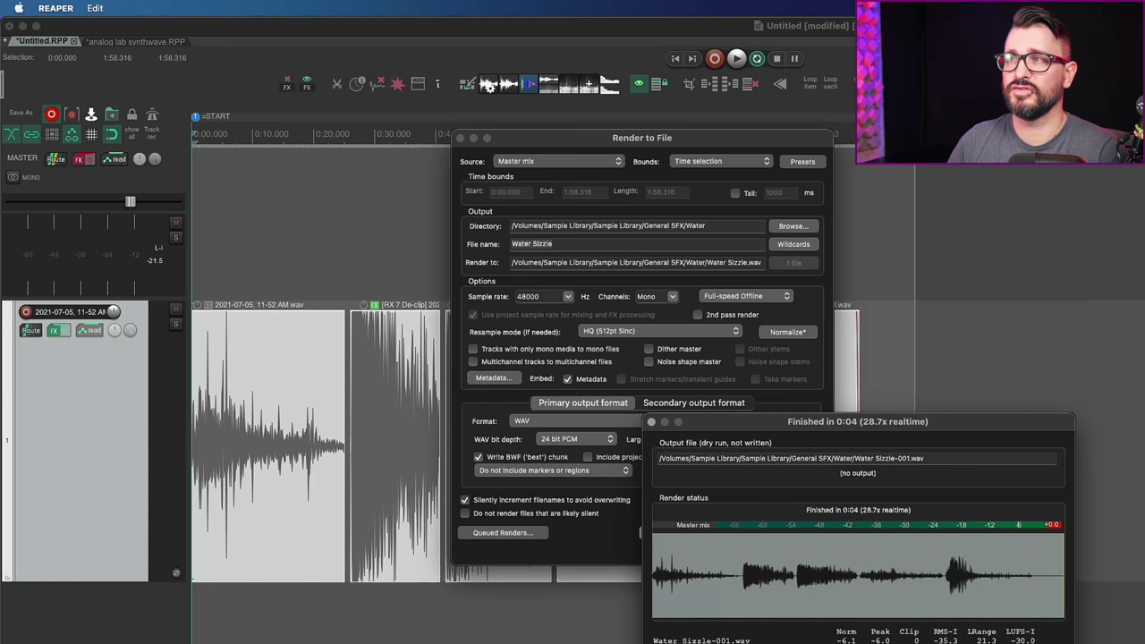
key("Escape")
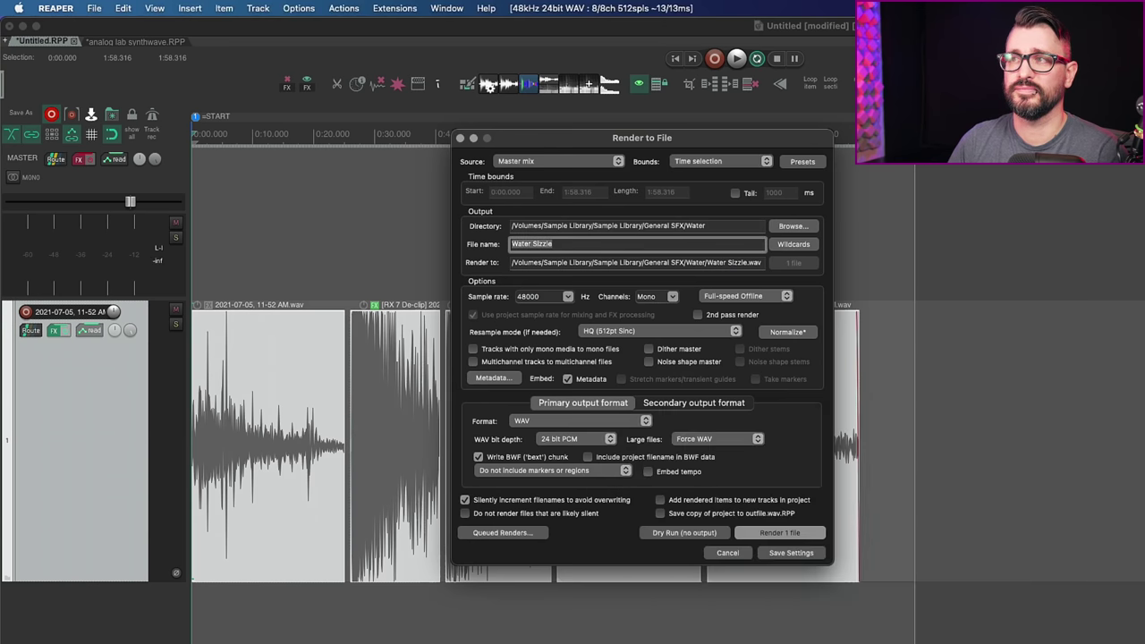
left_click(738, 554)
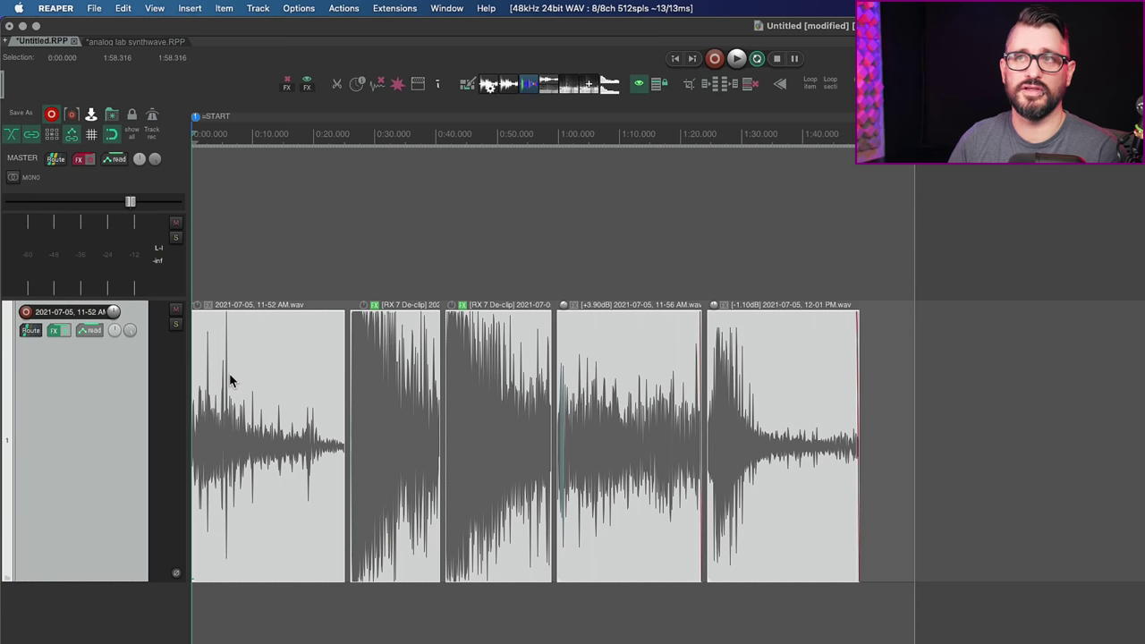
- Inspect the master's General Dynamics curve during playback, then un-bypass the master FX
key("space")
left_click(79, 158)
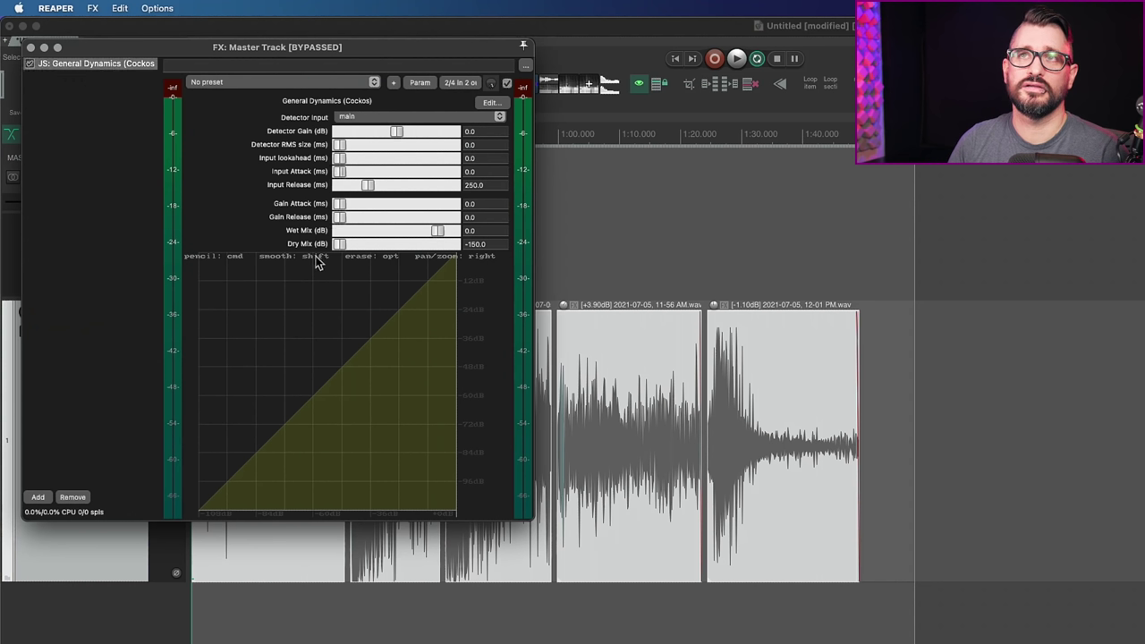
left_click_drag(473, 294, 344, 517)
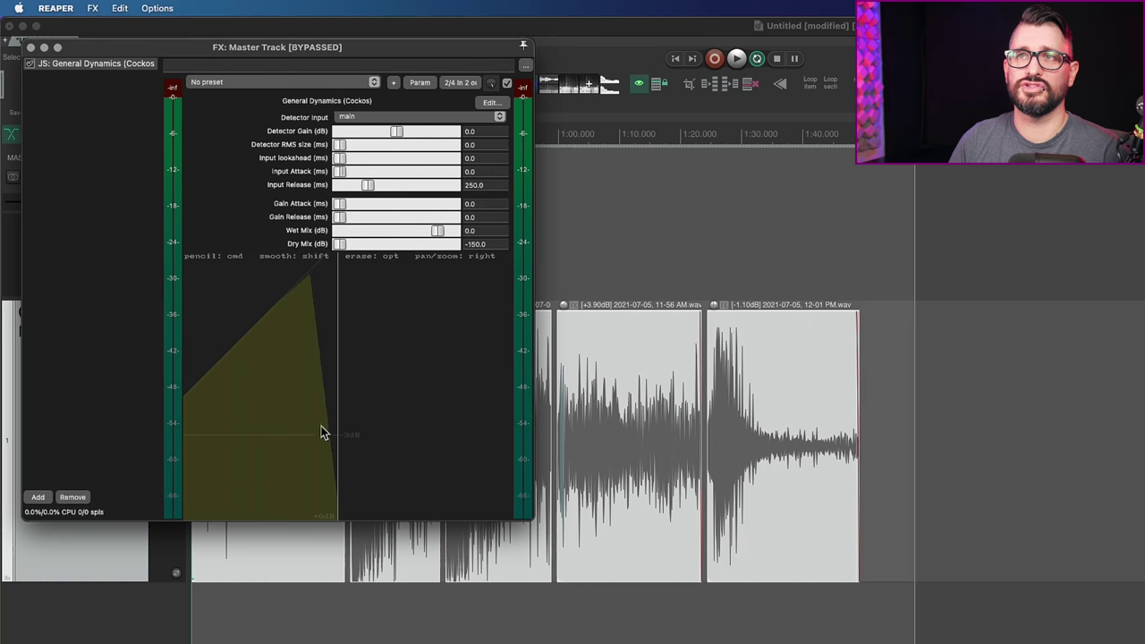
scroll(323, 444, "down", 5)
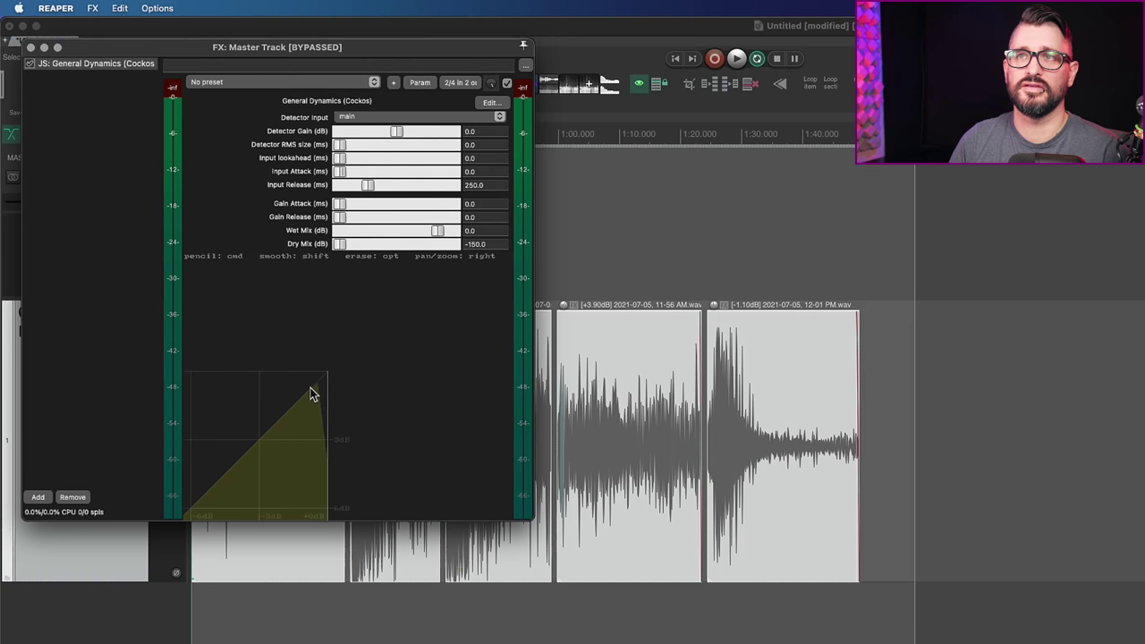
key("Escape")
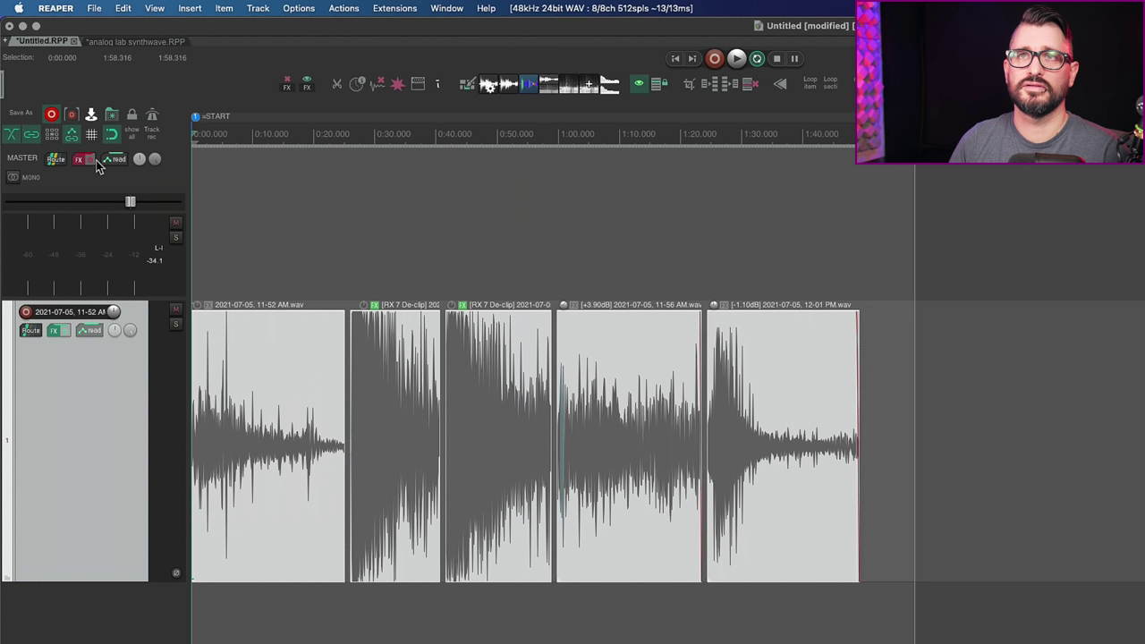
left_click(97, 162)
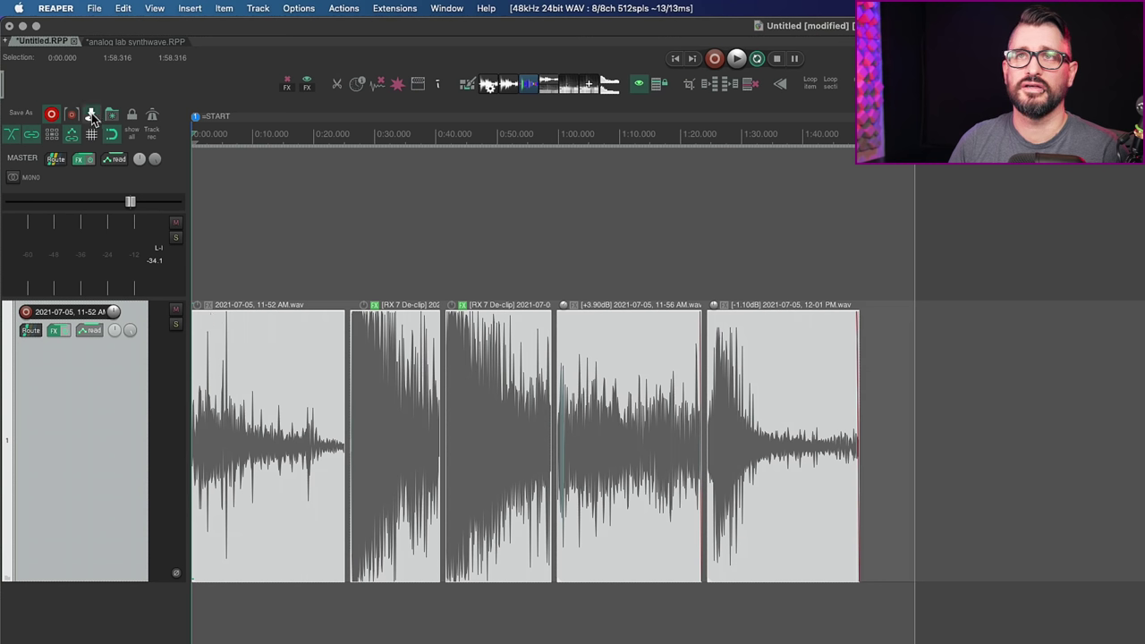
- Dry-run the Water Sizzle render again with the master effect active and close the report
left_click(91, 115)
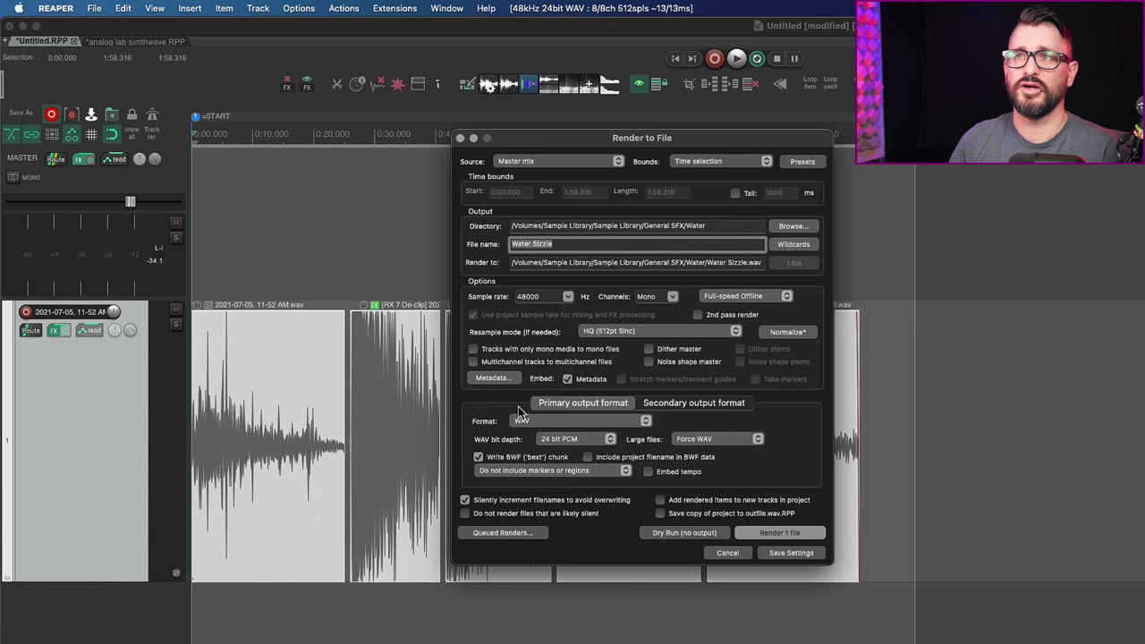
left_click(686, 533)
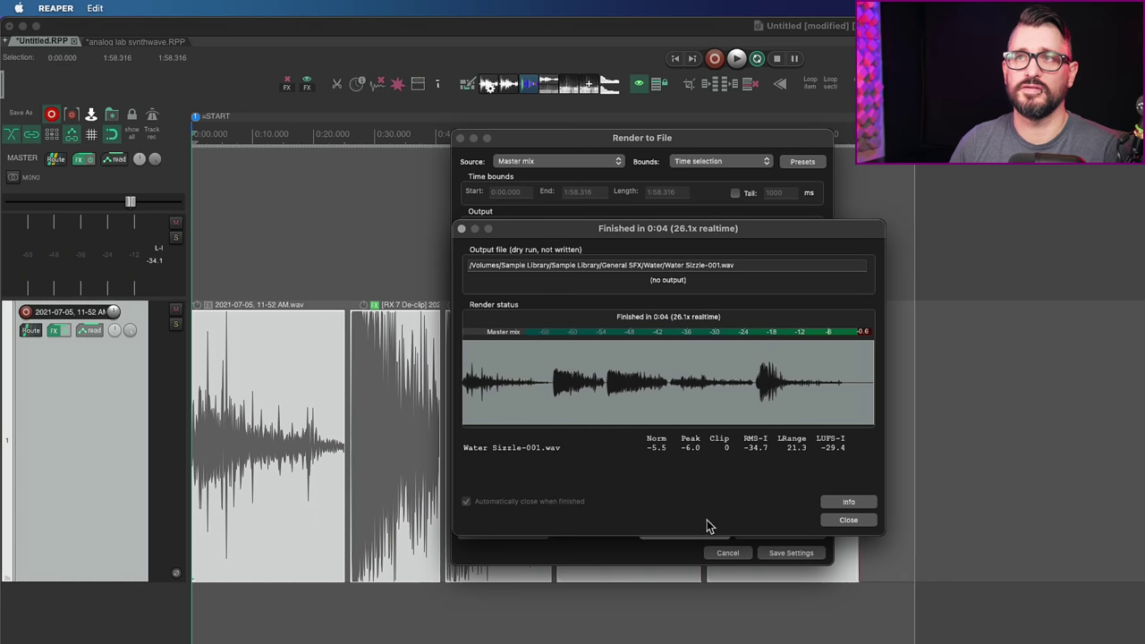
left_click(846, 520)
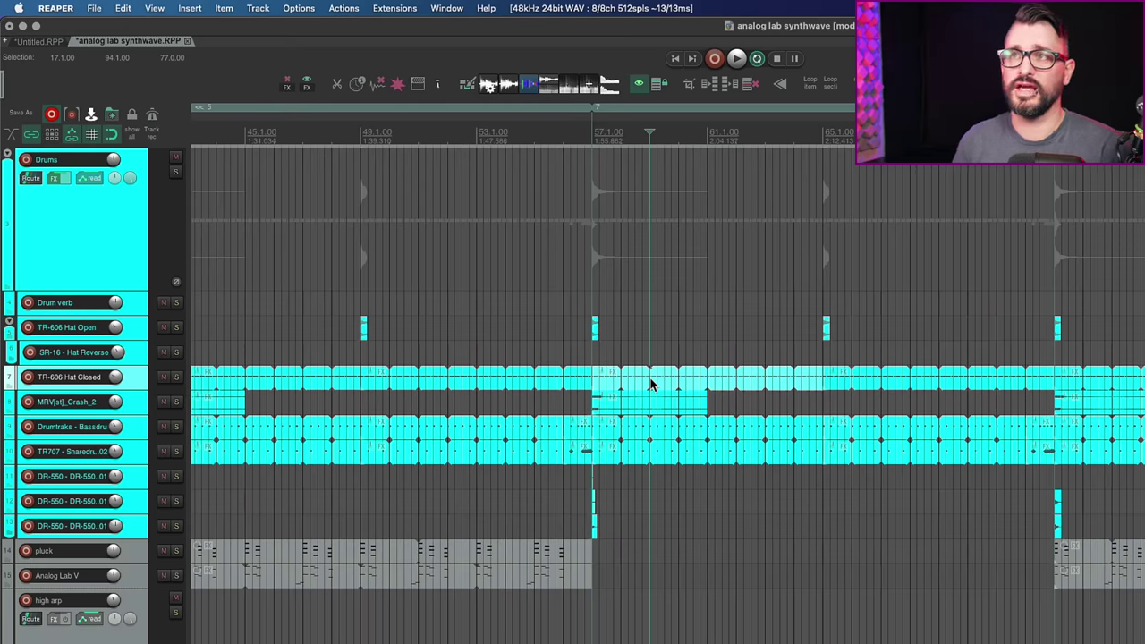
- Open the Actions list, move it to mid-screen, and filter it to 'calculate'
key("shift+slash")
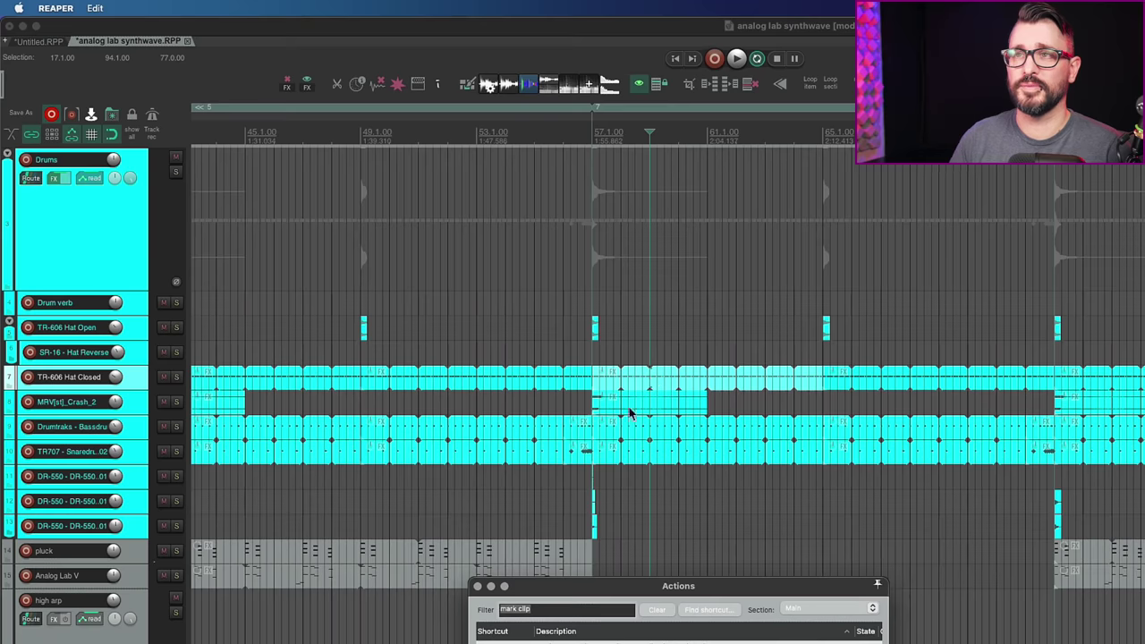
left_click(632, 588)
left_click_drag(631, 588, 651, 201)
key("BackSpace")
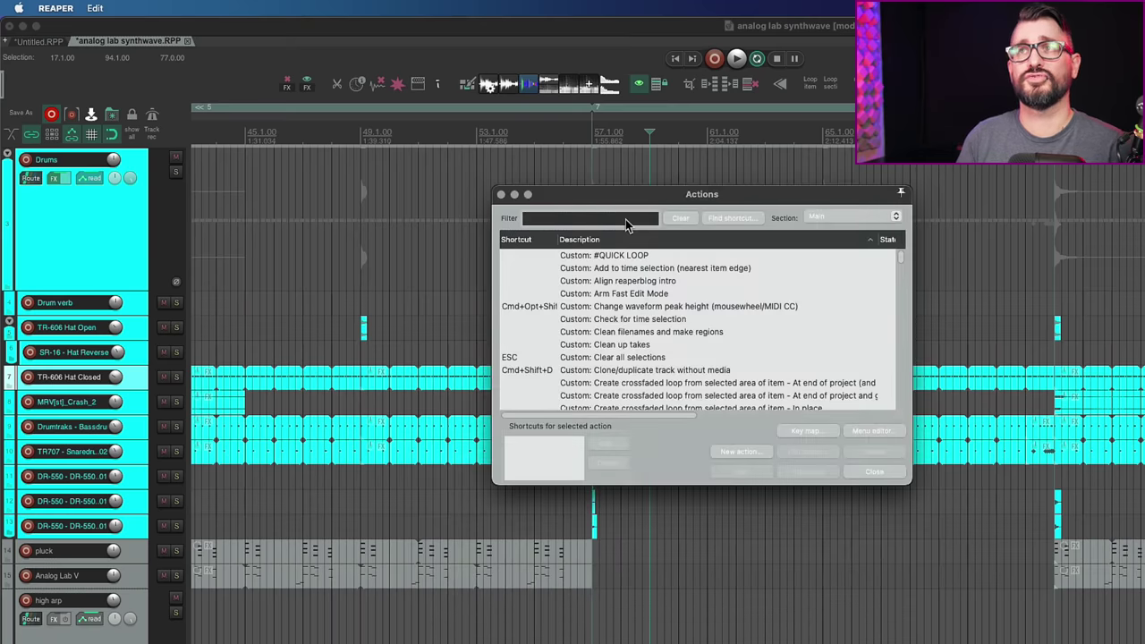
type("calculate")
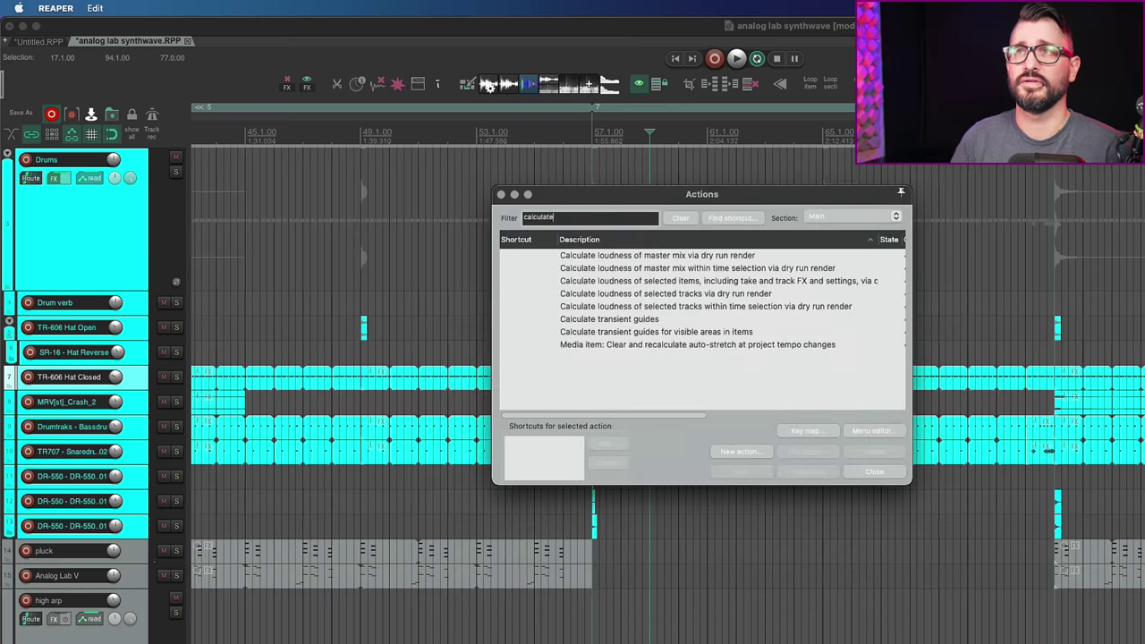
- Step through the dry-run loudness actions for master mix, selected items and selected tracks
left_click(640, 256)
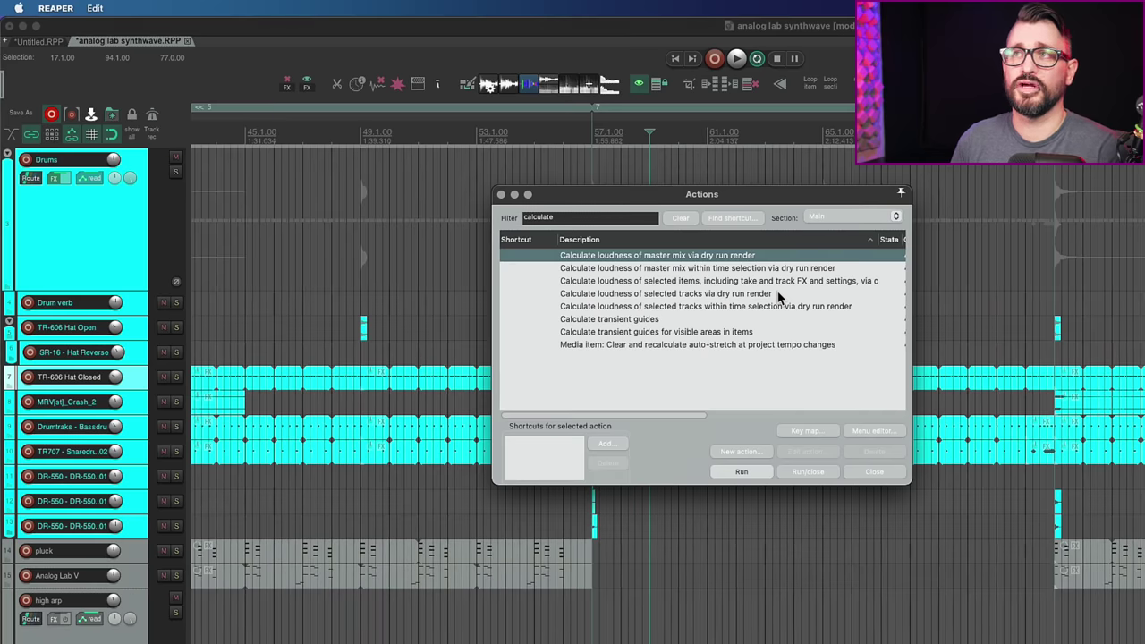
key("Down")
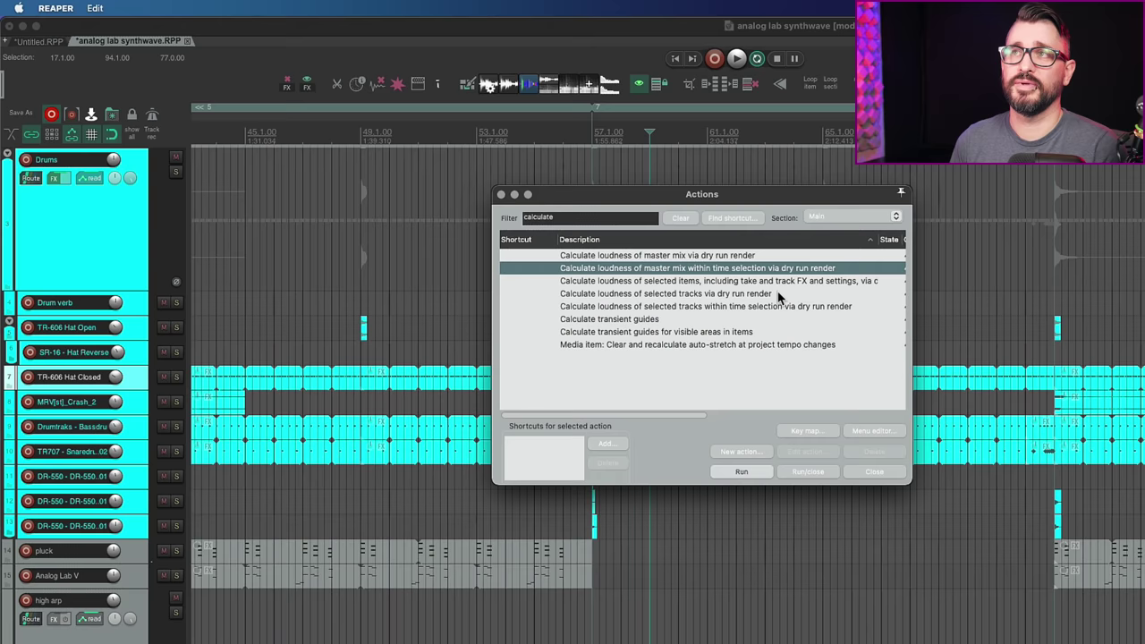
key("Down")
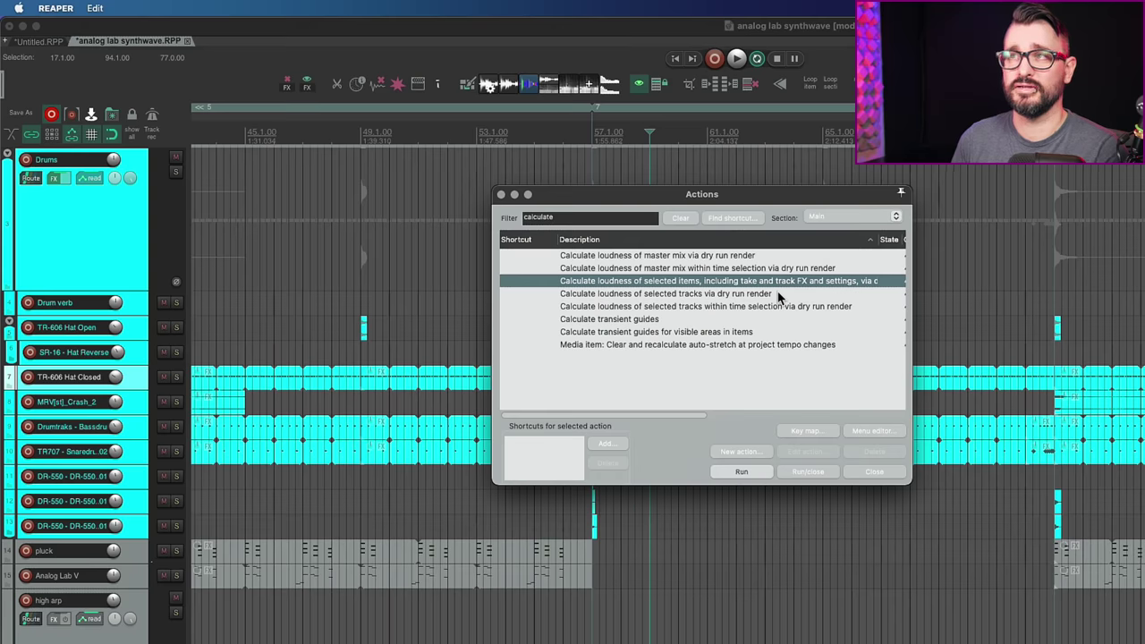
key("Down")
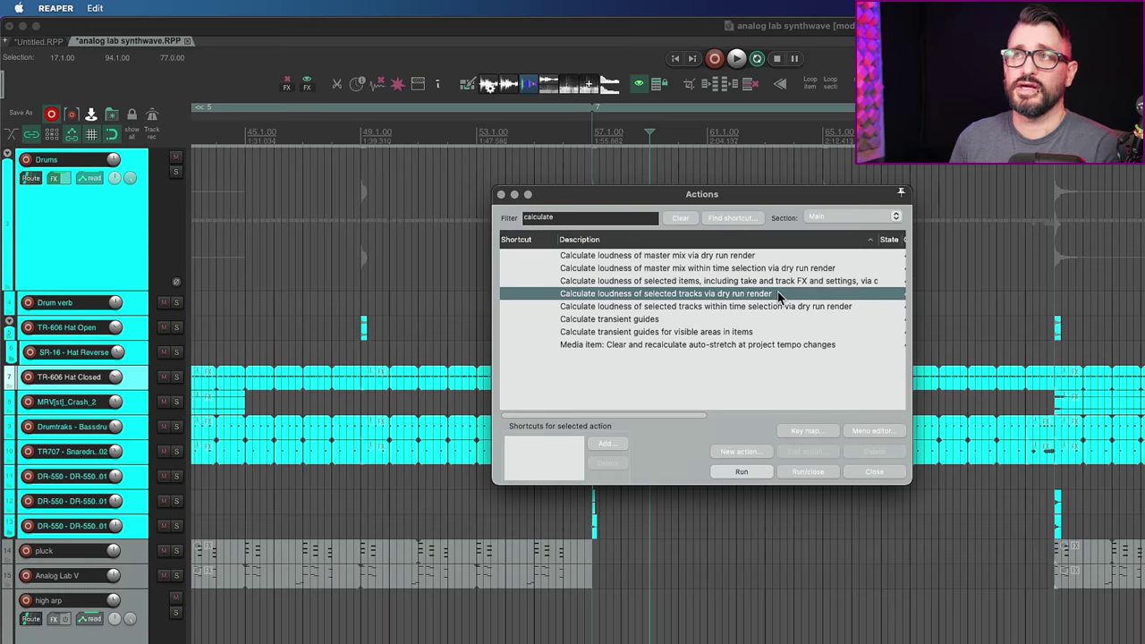
key("Down")
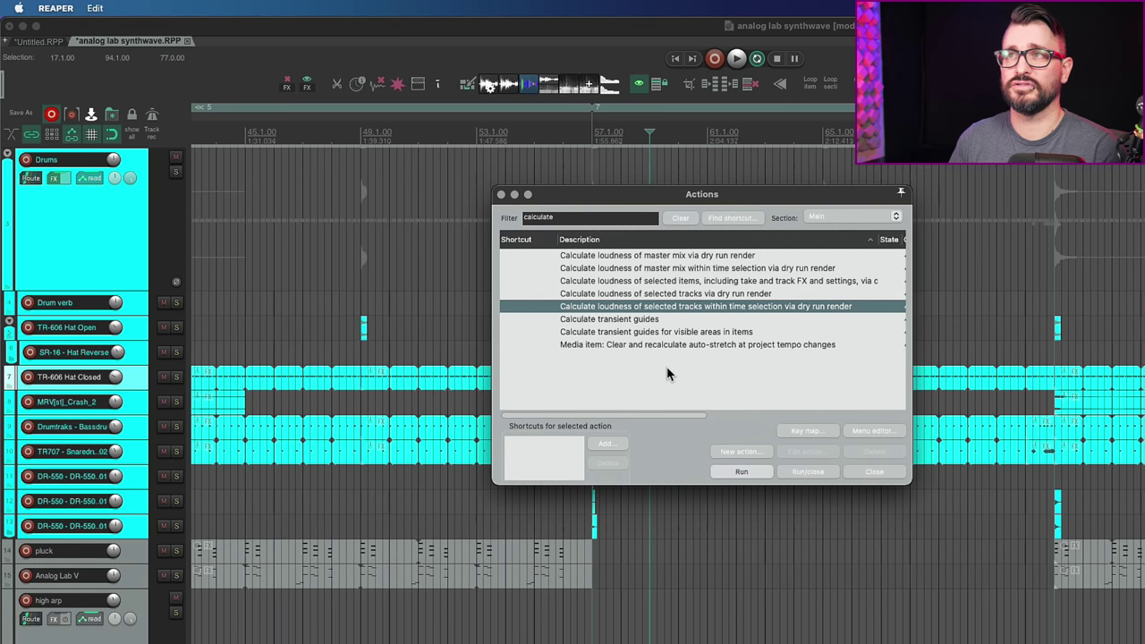
- Drag the Actions window lower below the drum tracks and set the edit position in the arrangement
left_click_drag(673, 199, 650, 389)
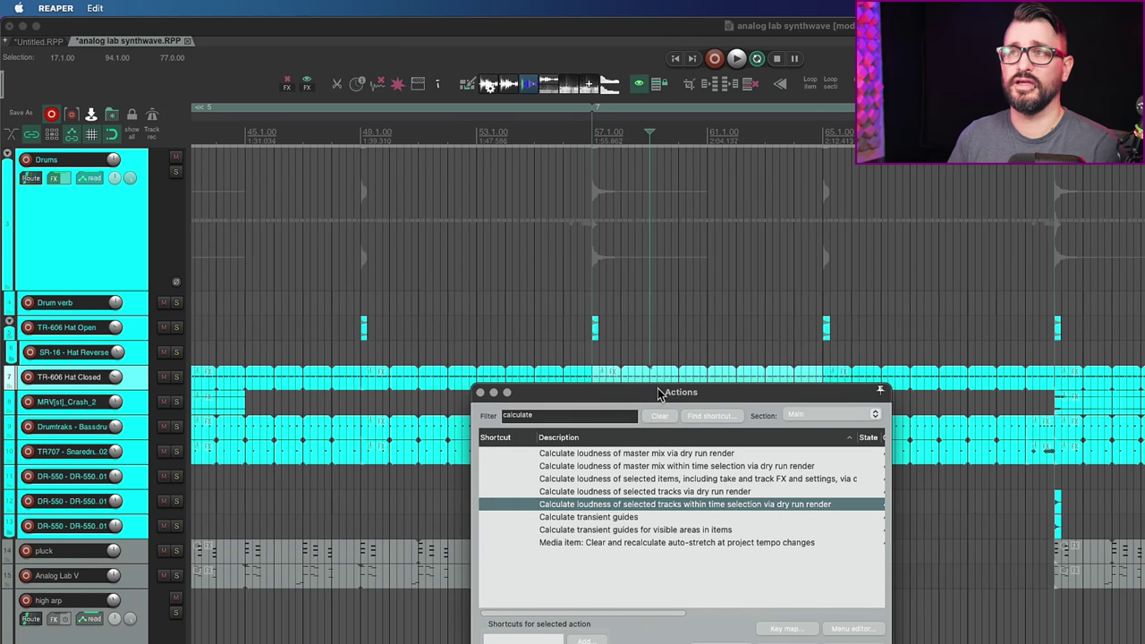
left_click_drag(657, 388, 651, 406)
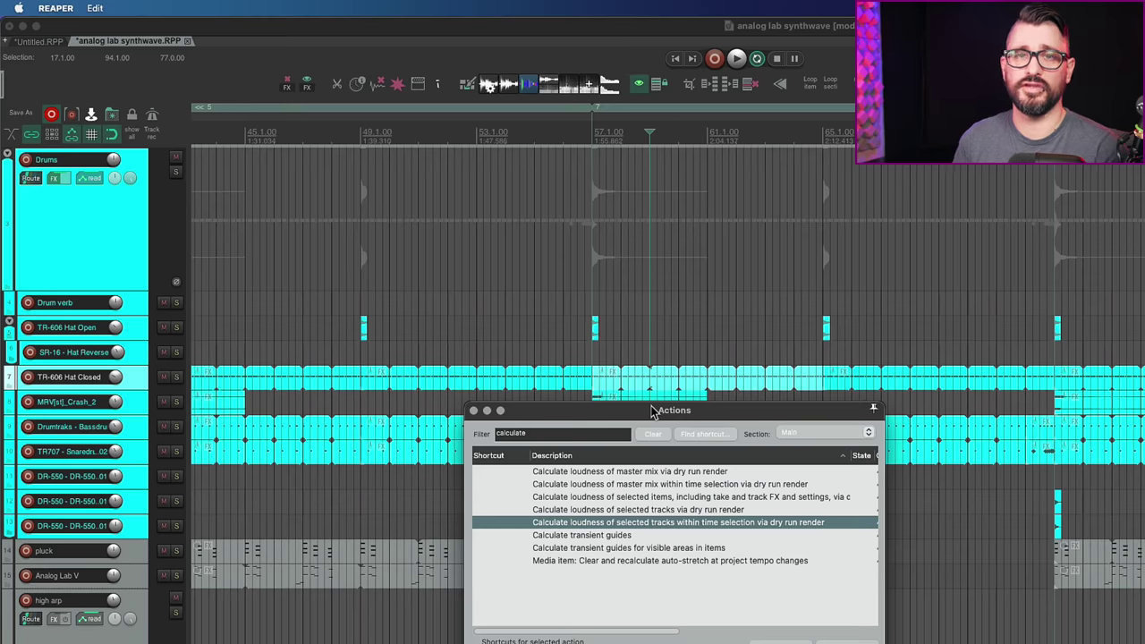
left_click(652, 380)
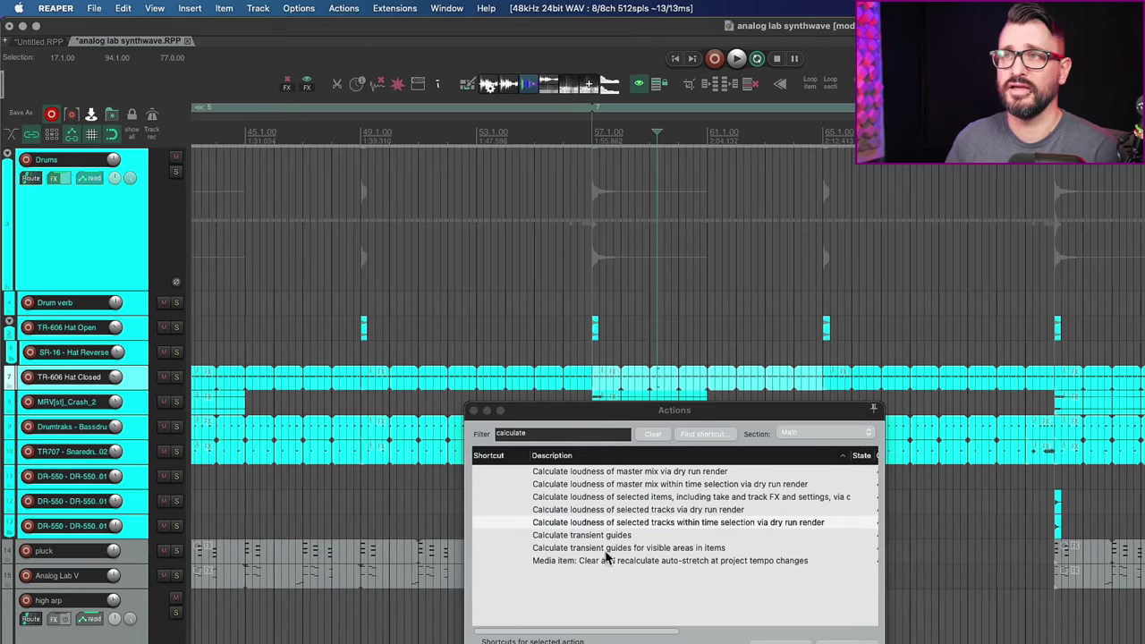
- Run the selected-items loudness calculation on the TR-606 hi-hat (LUFS-I -39.8), then dismiss the report
left_click(655, 484)
left_click(659, 496)
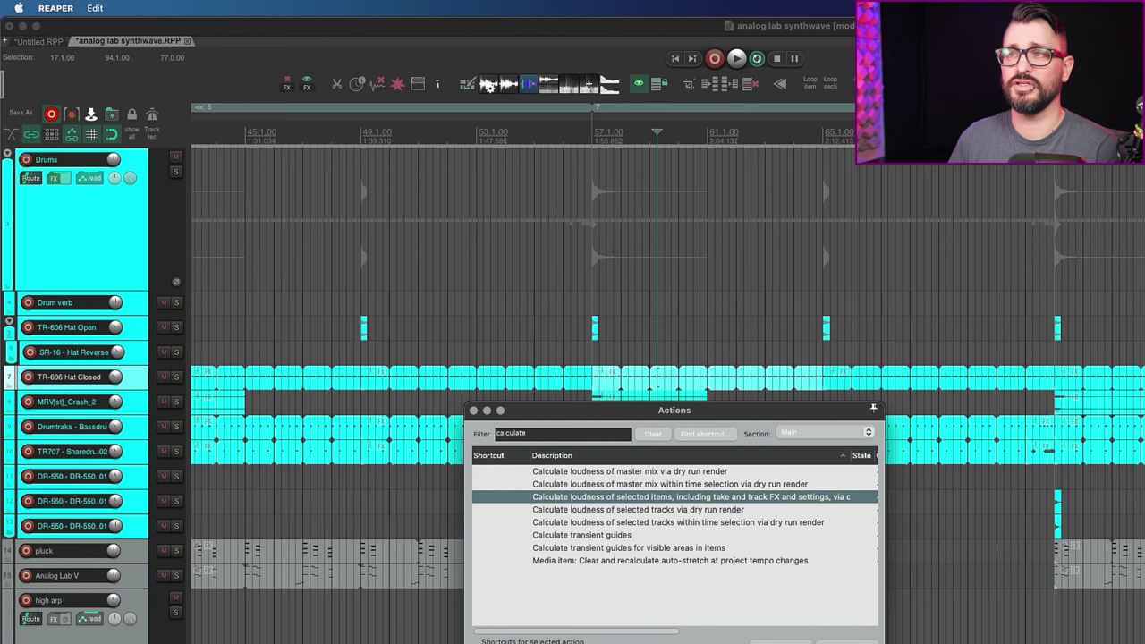
key("Return")
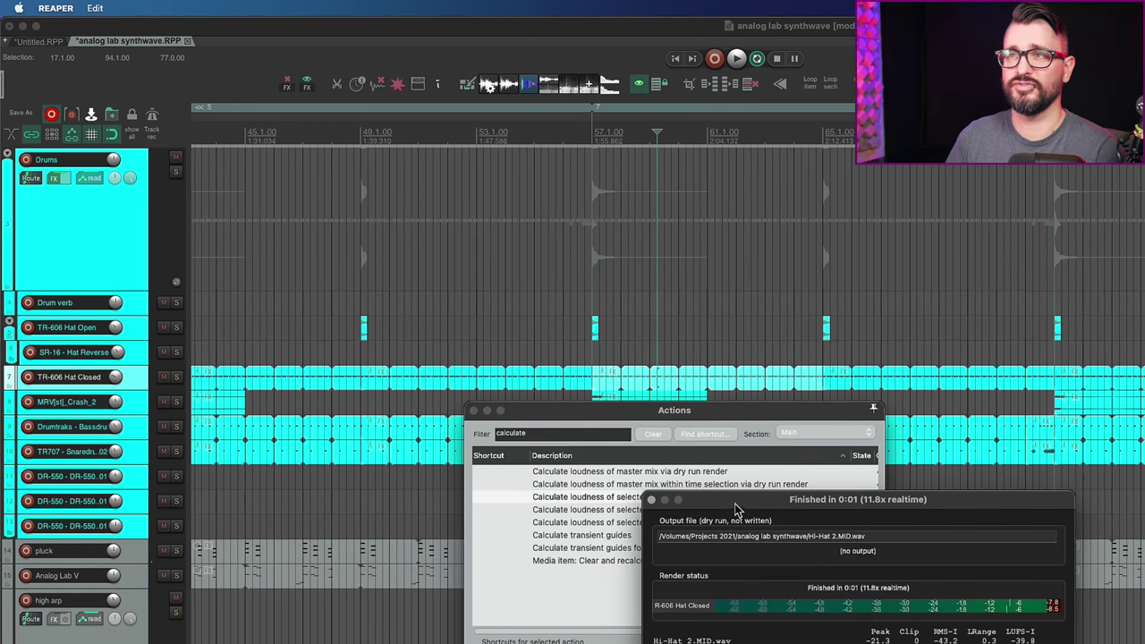
left_click_drag(731, 507, 724, 505)
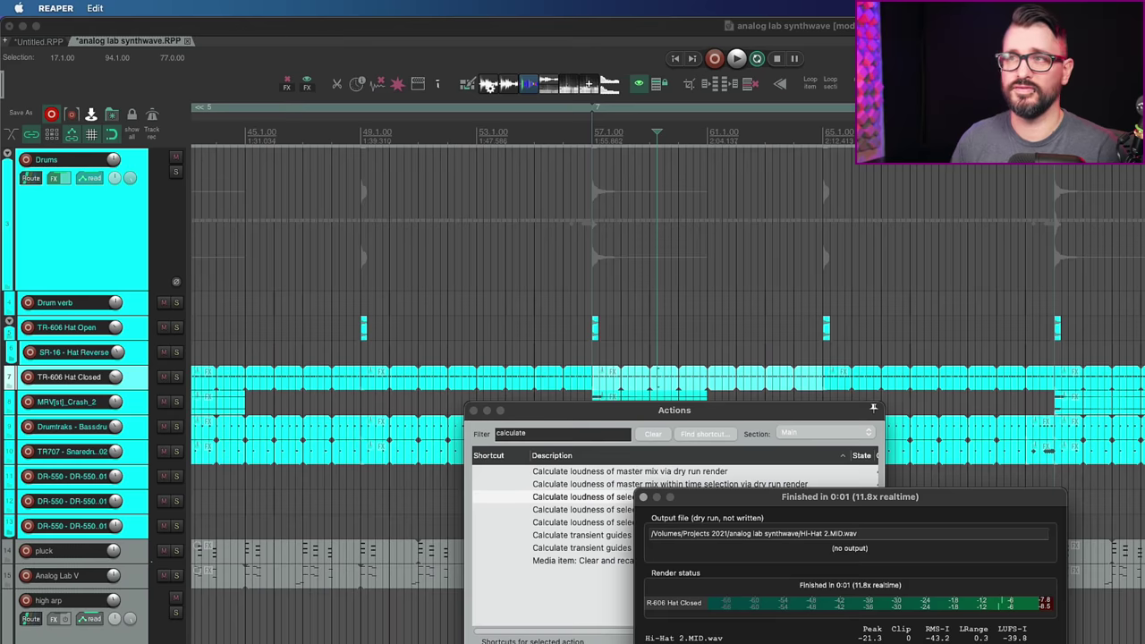
key("Escape")
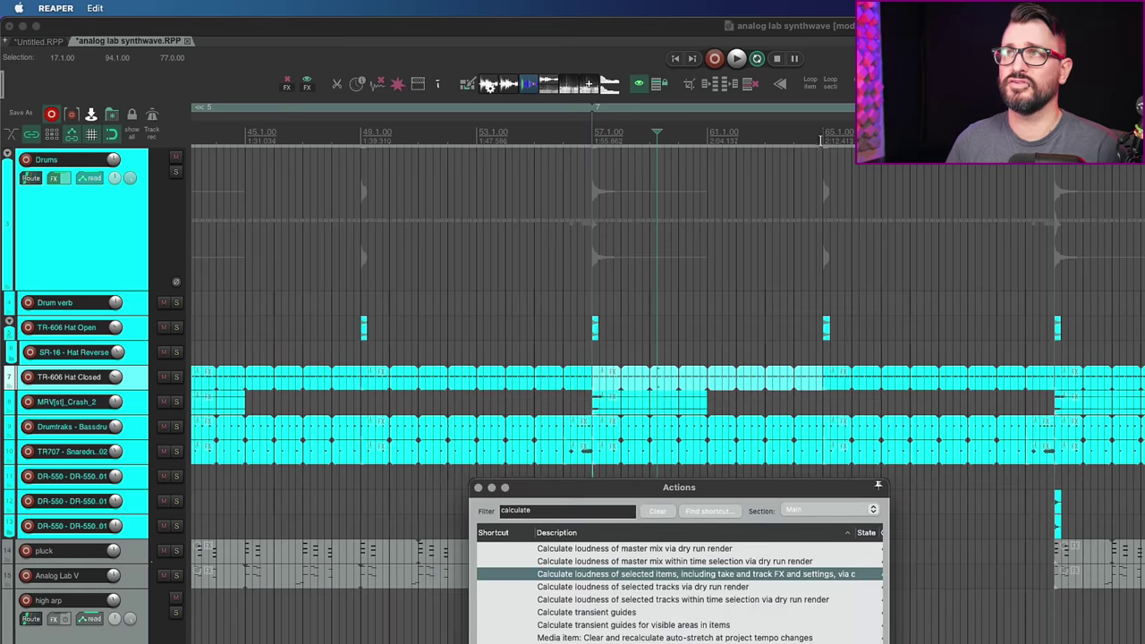
- Run the master mix time-selection loudness calculation, measuring LUFS-I -12.8
left_click(685, 562)
key("Return")
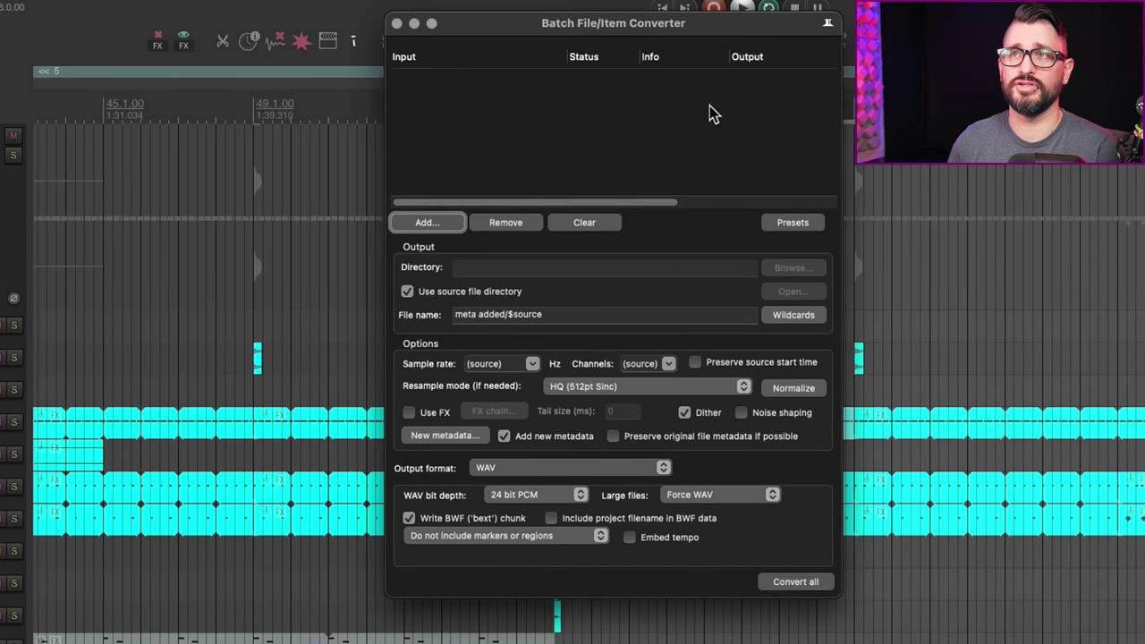
- Check the converter's Normalize settings stay at LUFS-I with a -24 dB target, then close them
left_click(778, 390)
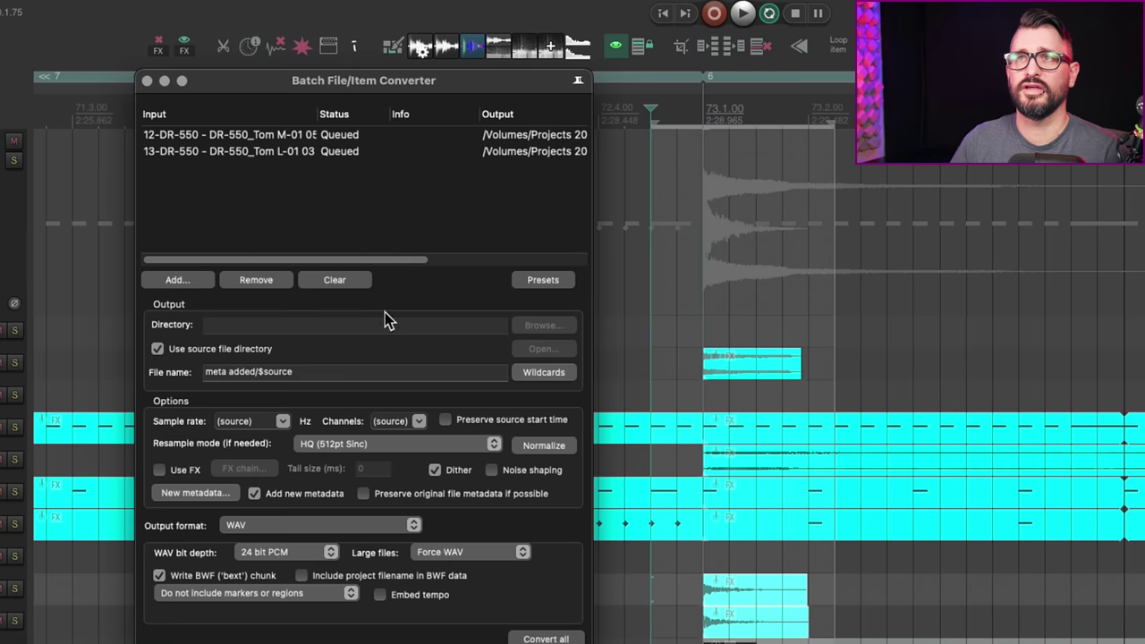
left_click(563, 447)
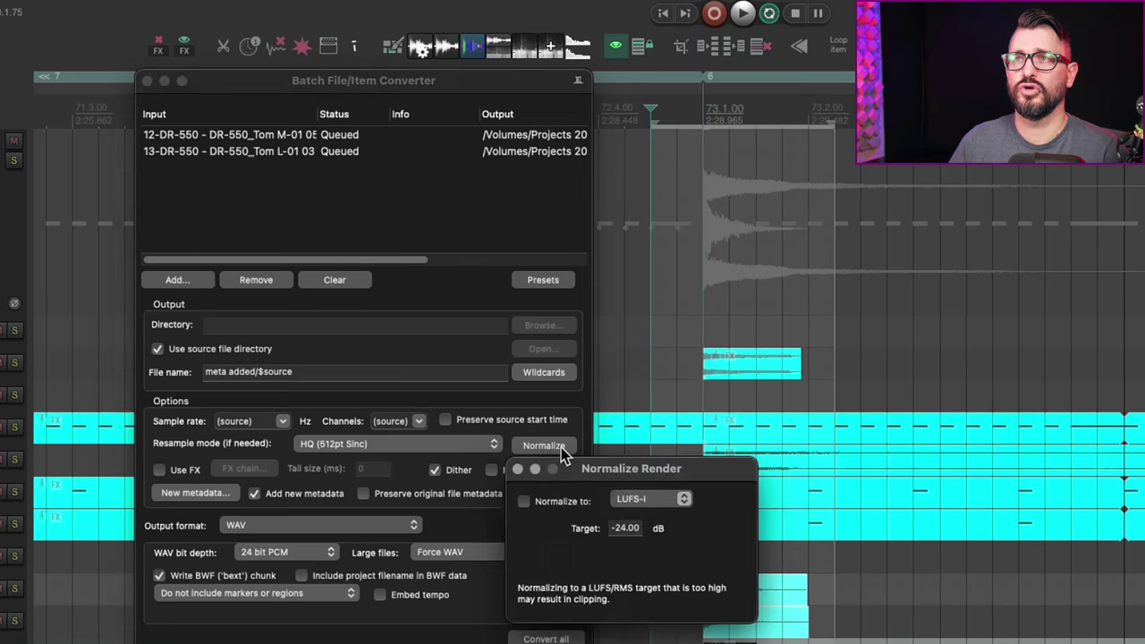
left_click(657, 500)
left_click(632, 499)
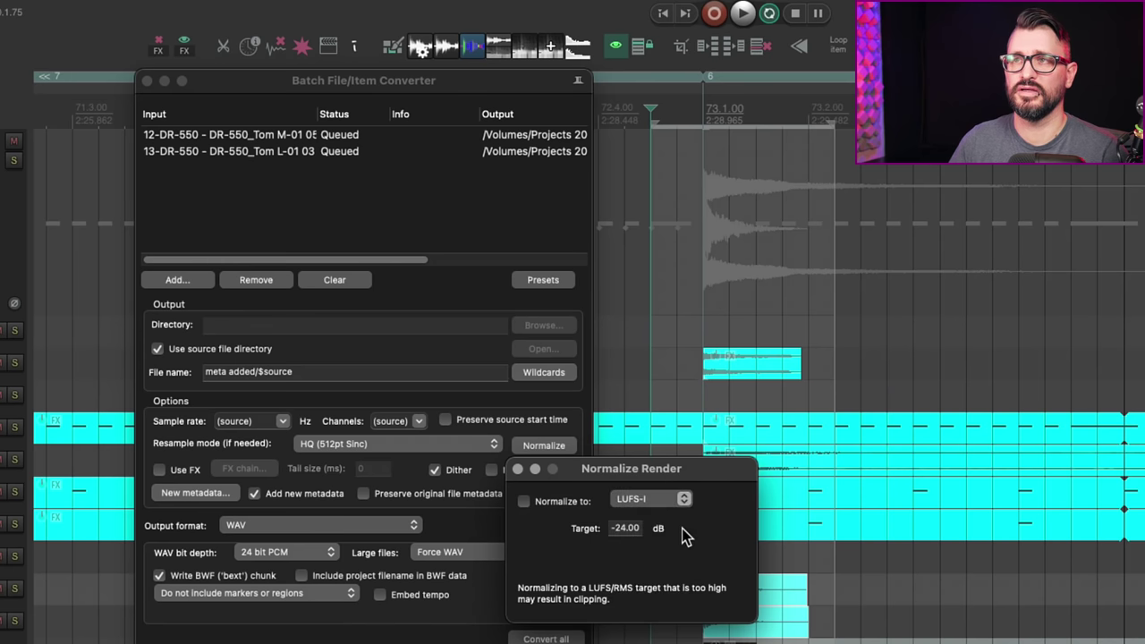
left_click(519, 469)
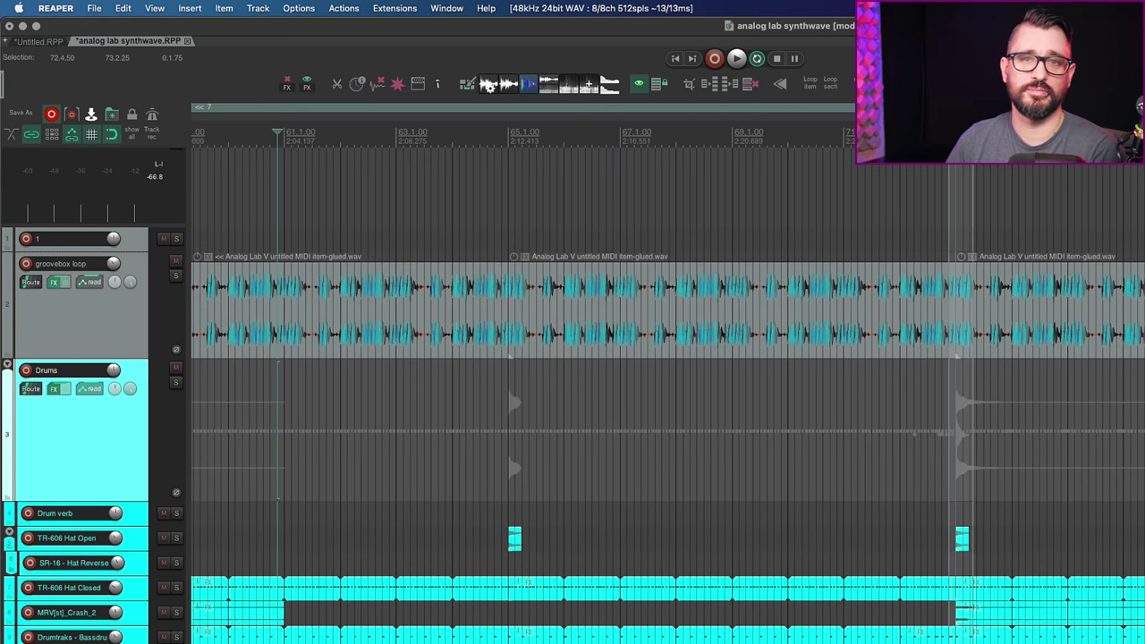
- Add JS: Loudness Meter Peak/RMS/LUFS (Cockos) to the Drums FX chain and show its settings
left_click(55, 393)
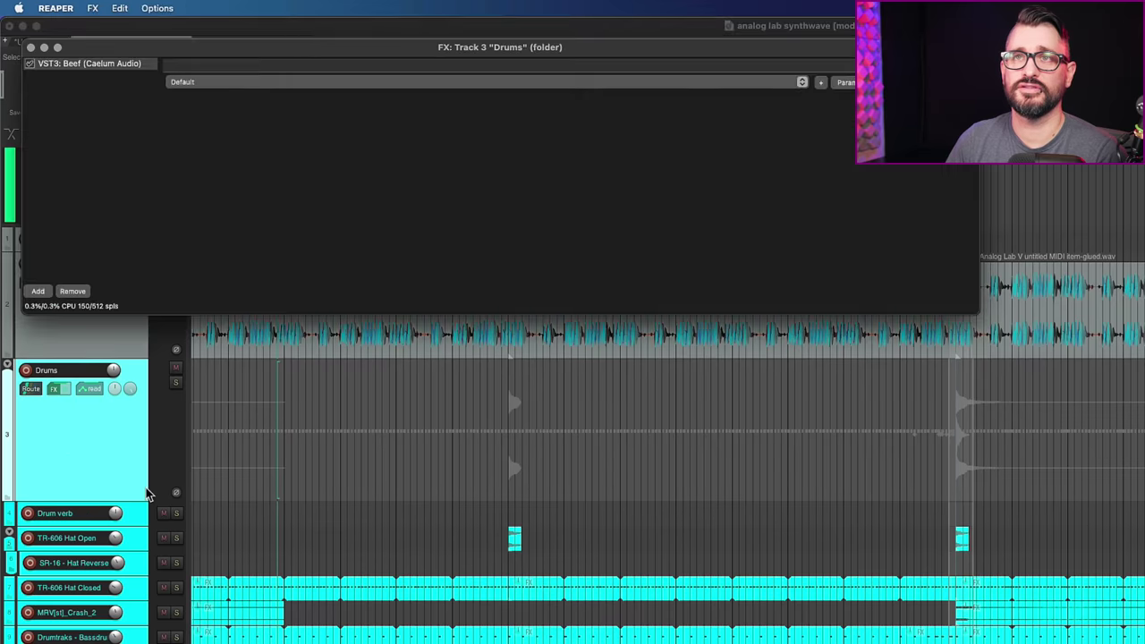
left_click(34, 292)
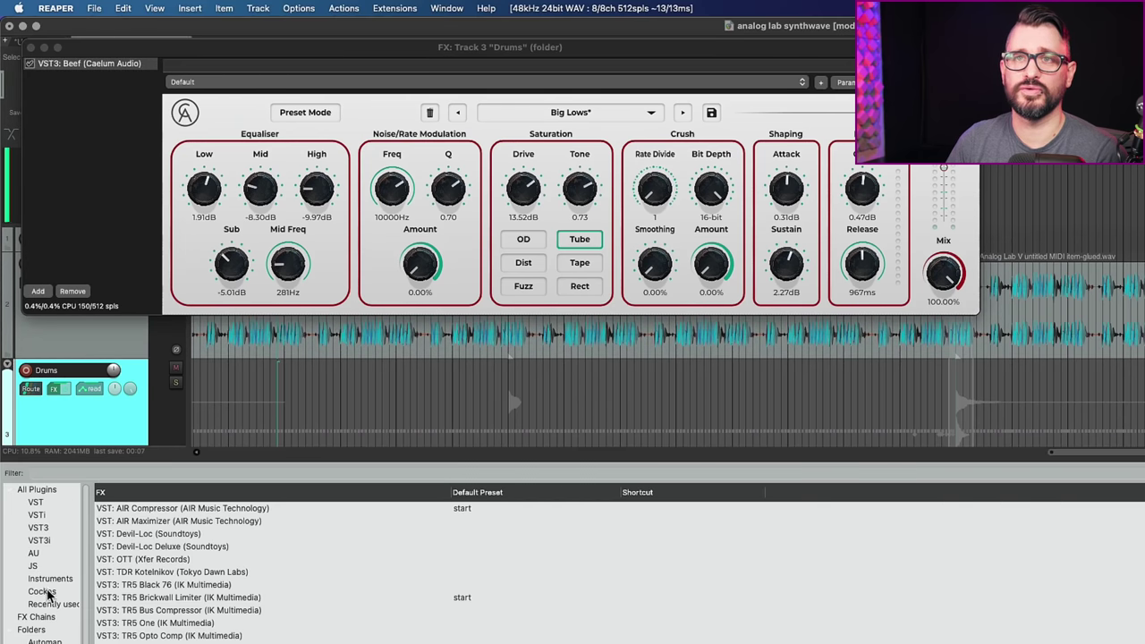
left_click(42, 591)
scroll(358, 563, "down", 3)
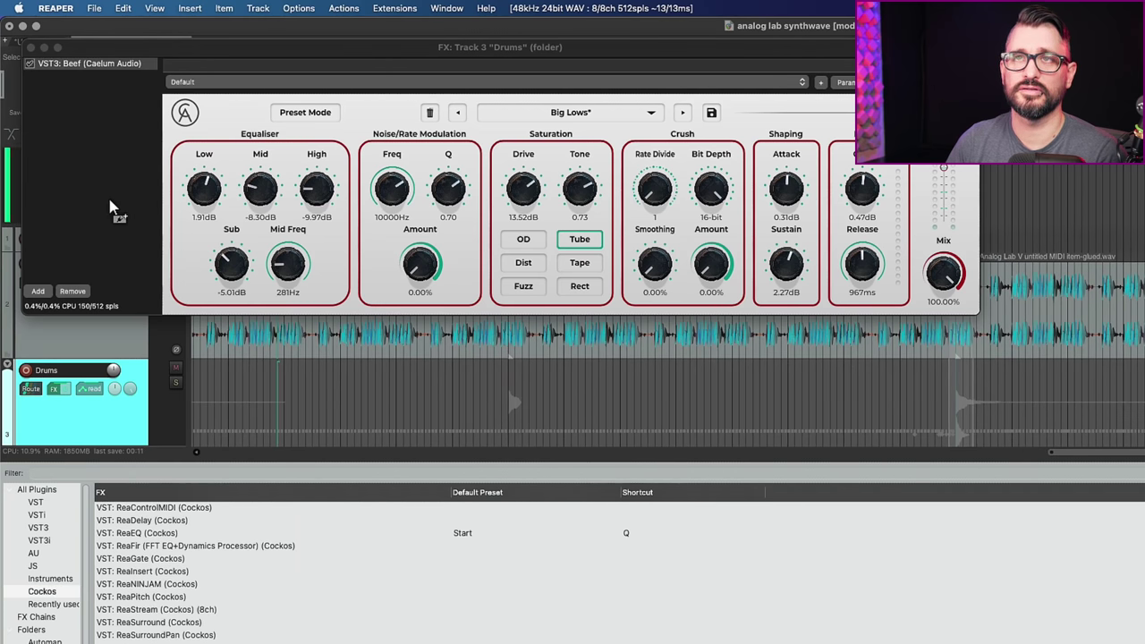
key("l")
left_click(516, 353)
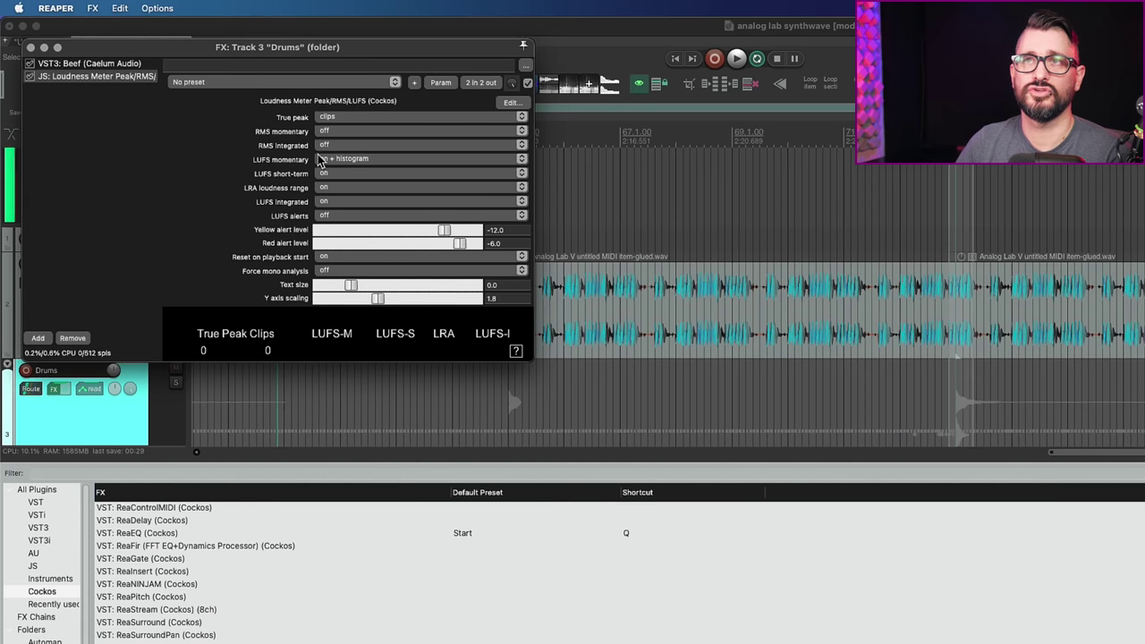
- Keep RMS momentary off, hide the meter settings, and start playback to read live LUFS values
left_click(358, 132)
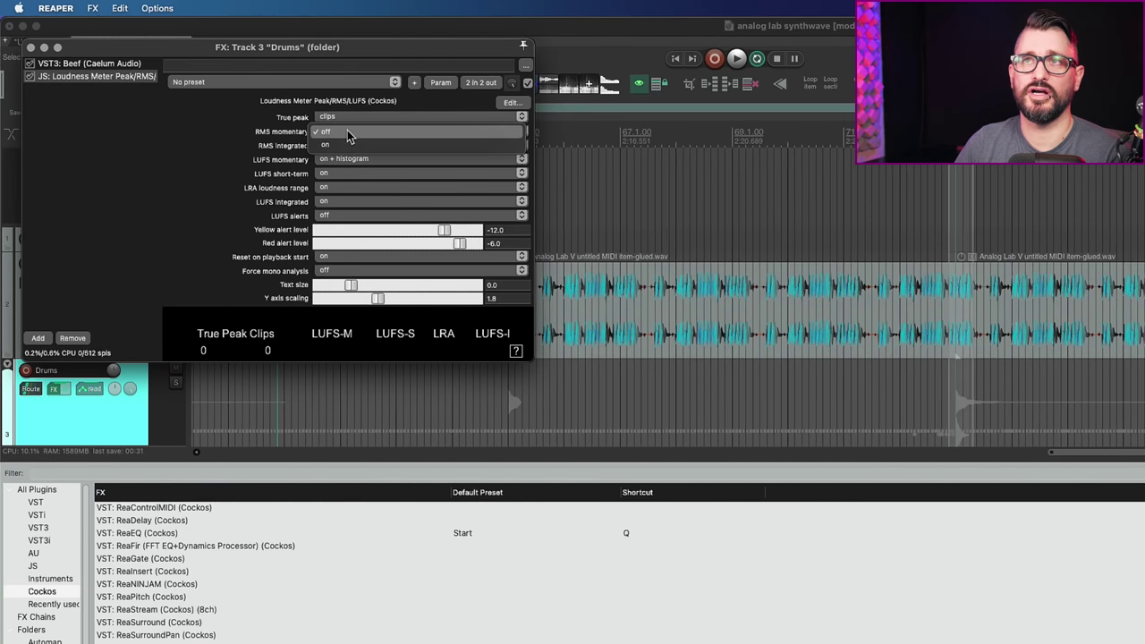
left_click(352, 131)
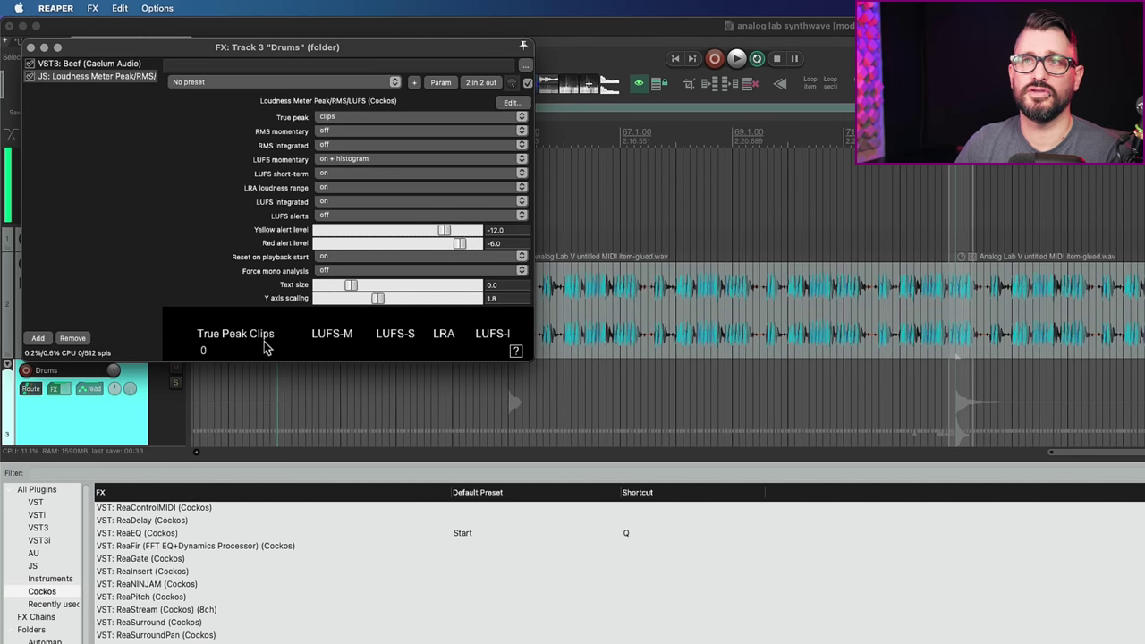
left_click(716, 141)
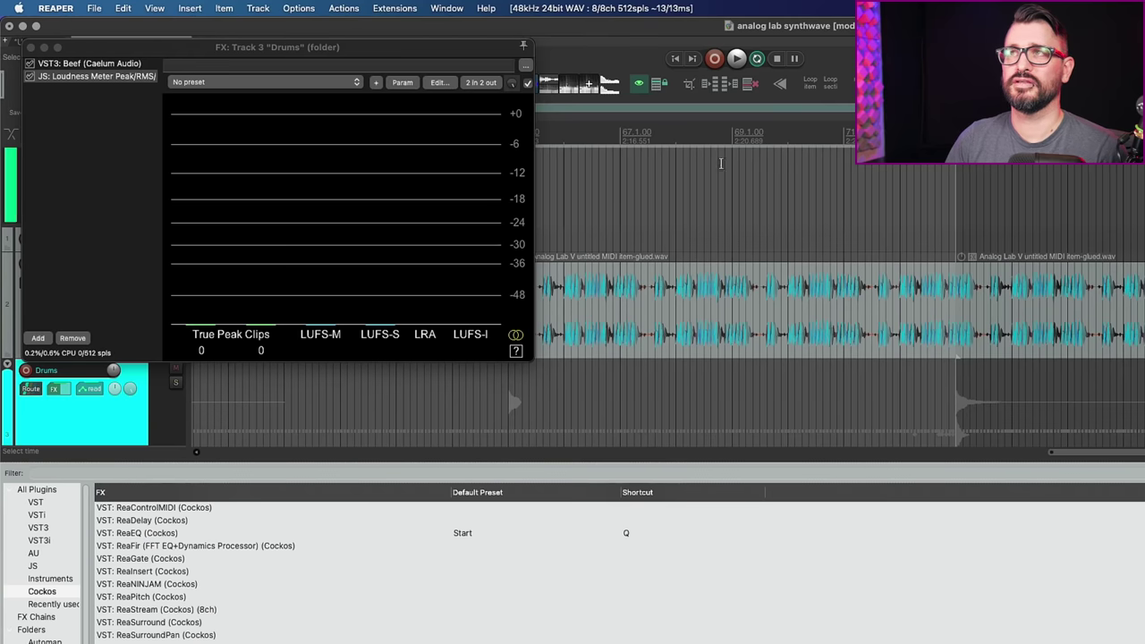
key("space")
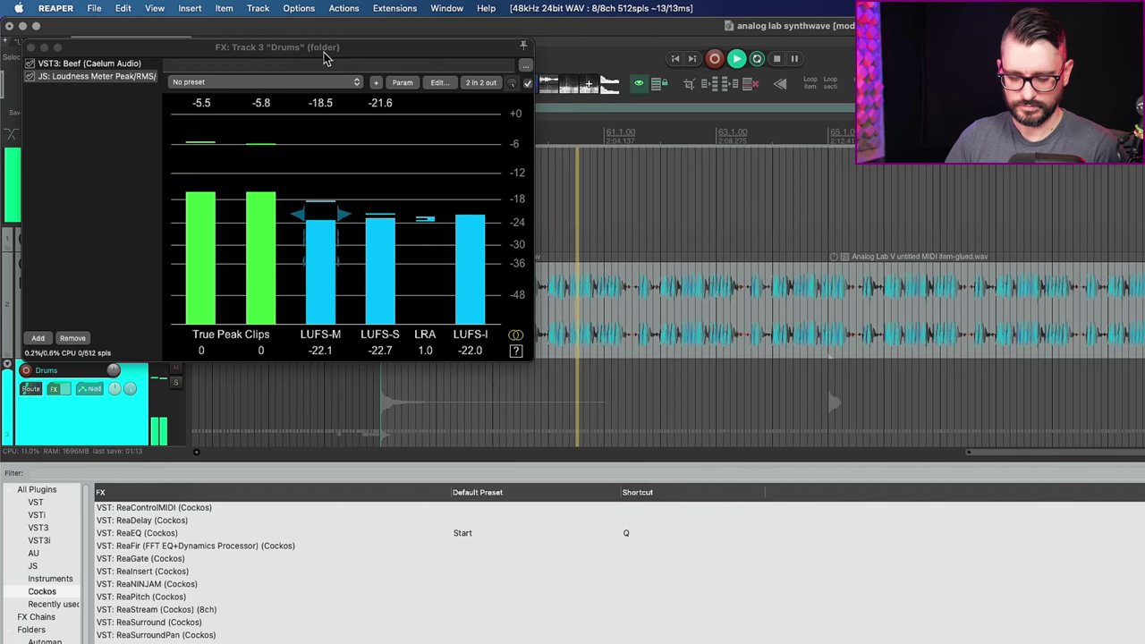
- Stop playback so the meter holds LUFS-I -22.2, and reposition the FX window
key("space")
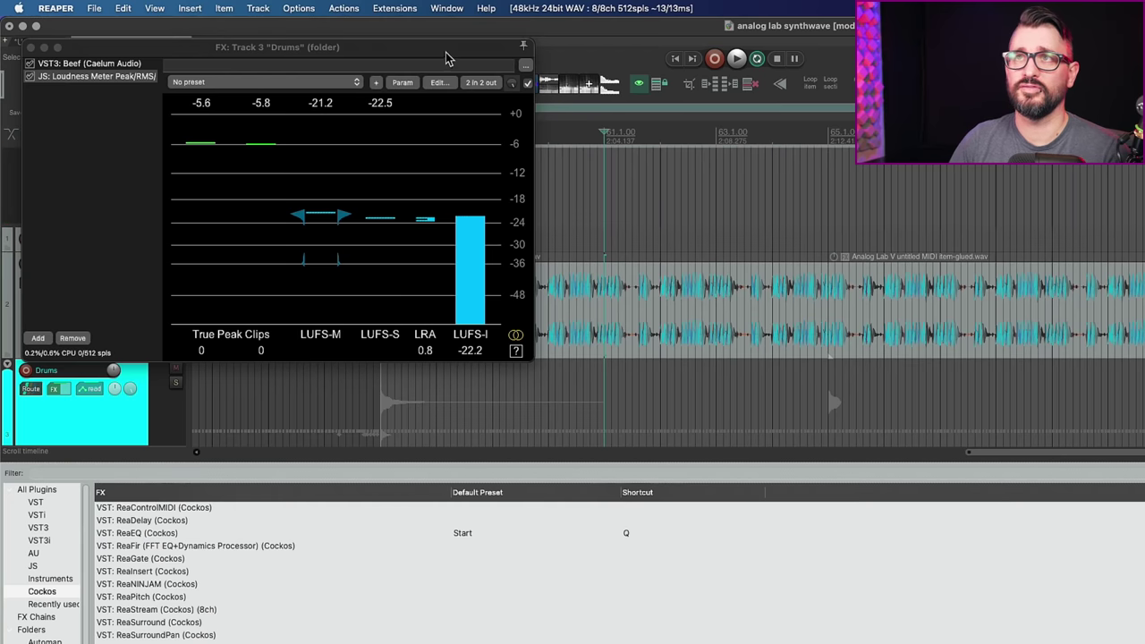
left_click_drag(445, 56, 700, 135)
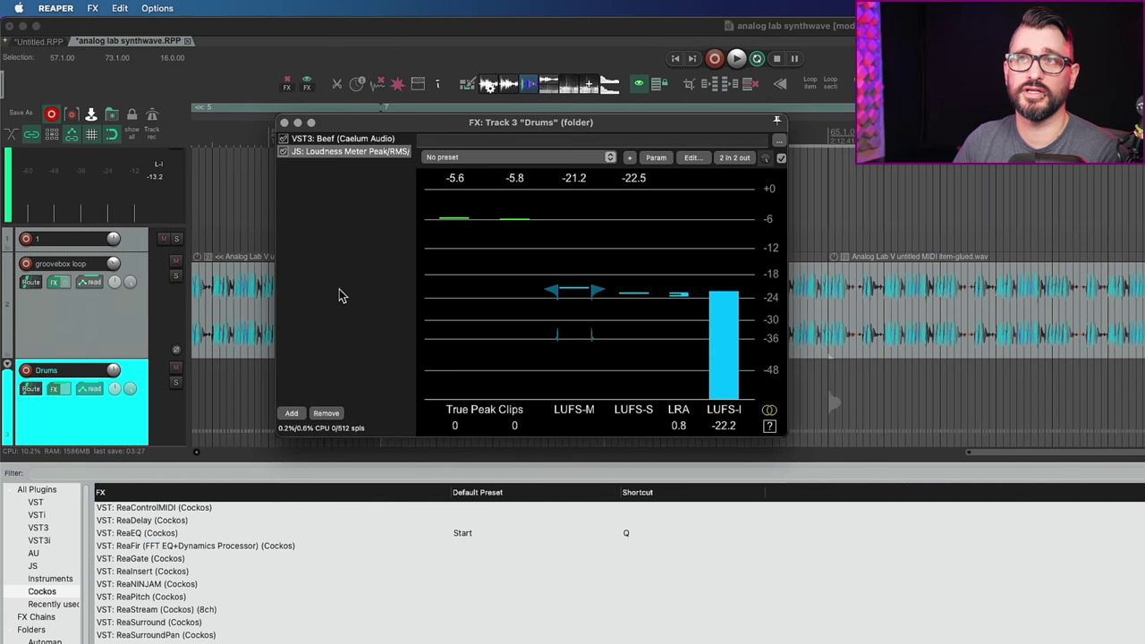
- Embed the loudness meter display in the Drums track panel and close the FX window
right_click(339, 159)
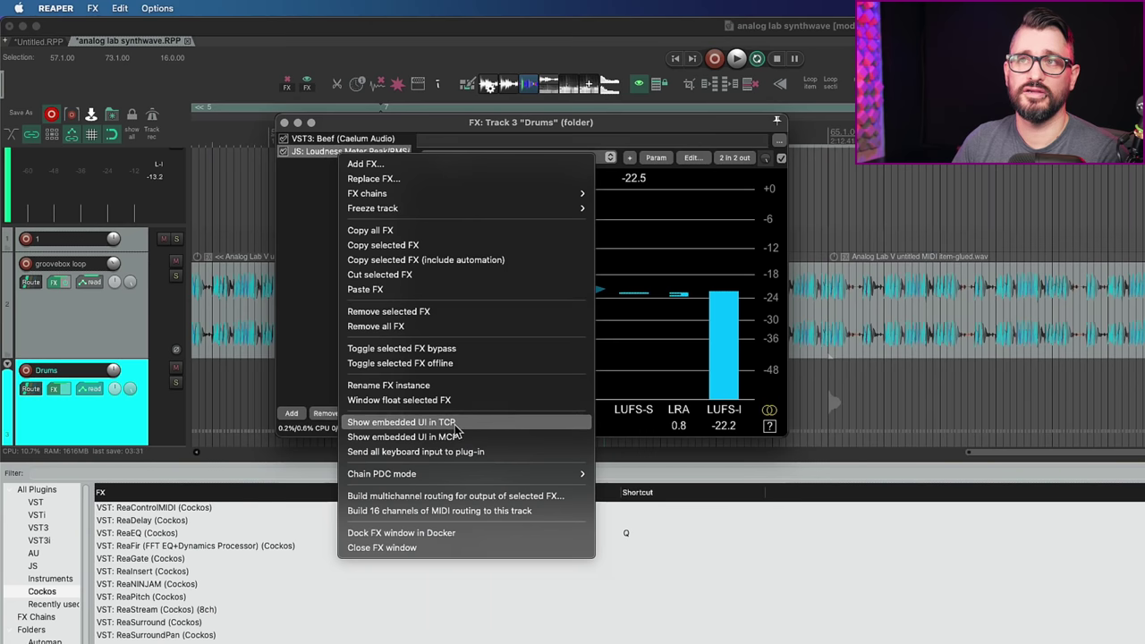
left_click(455, 429)
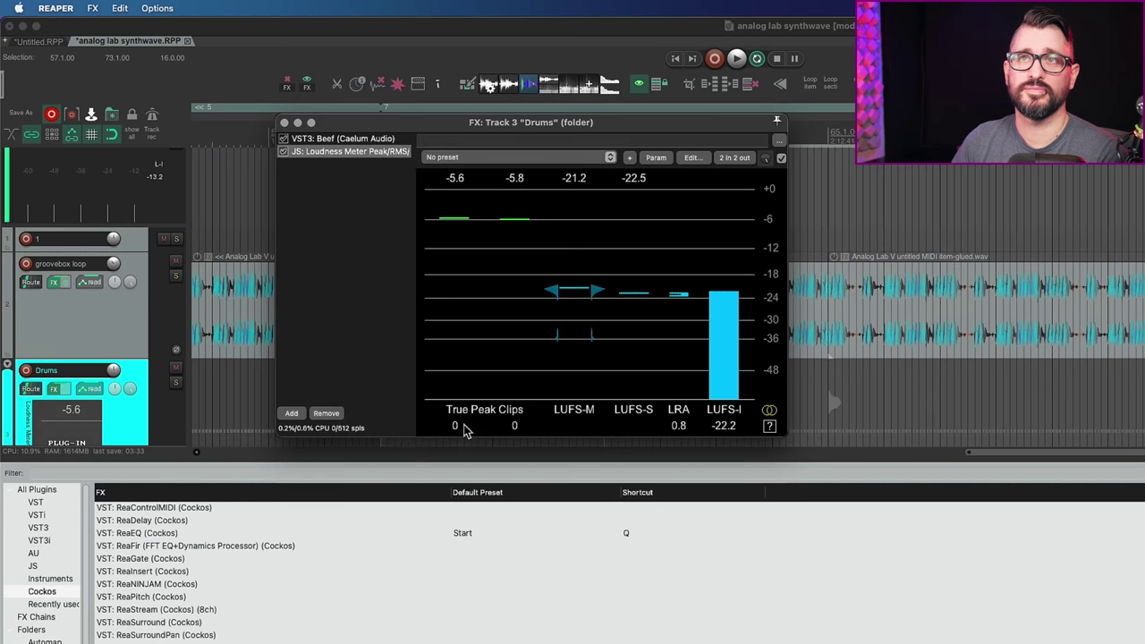
left_click(284, 121)
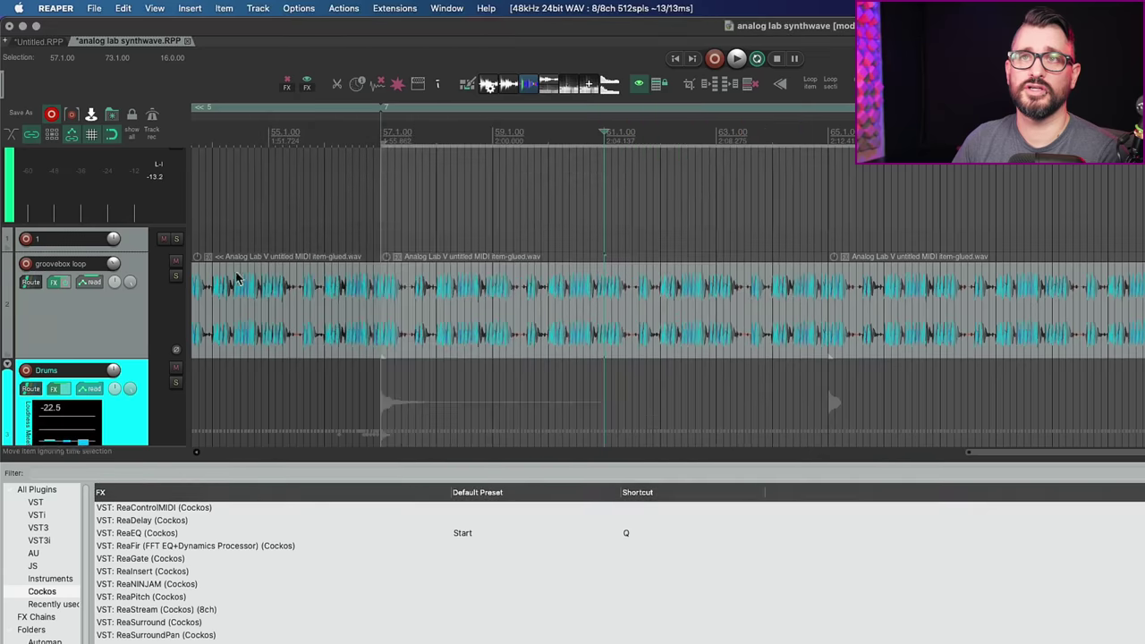
- Heighten the Drums track, widen the track panel, and play from near bar 57
scroll(229, 286, "down", 2)
scroll(229, 286, "down", 2)
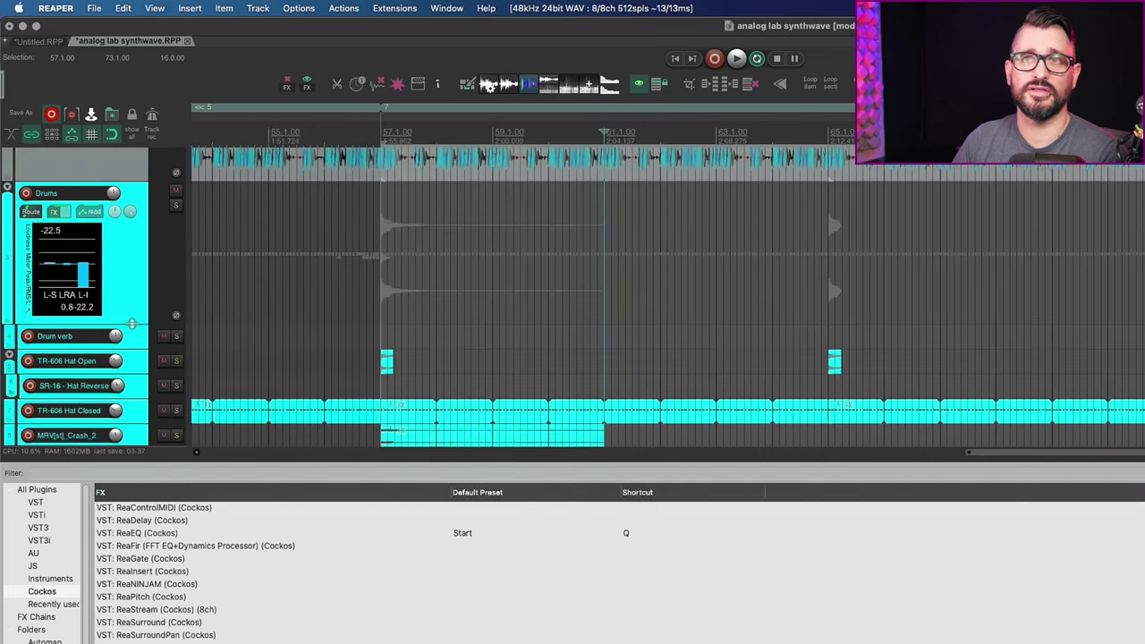
left_click_drag(130, 325, 127, 399)
left_click_drag(189, 375, 273, 375)
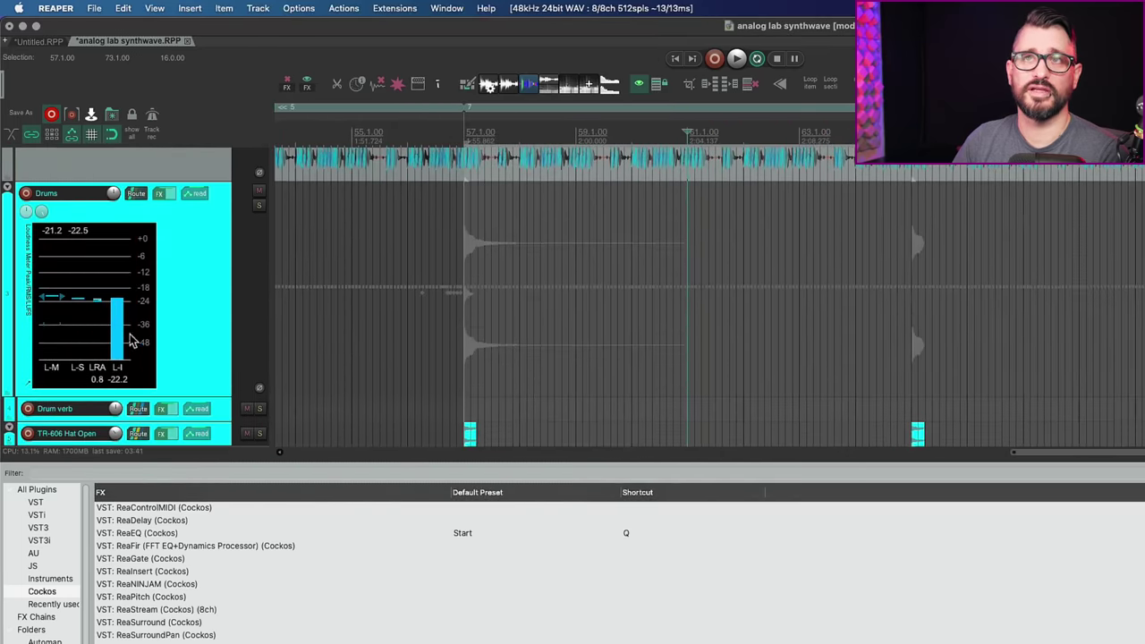
scroll(192, 327, "down", 2)
scroll(192, 327, "up", 2)
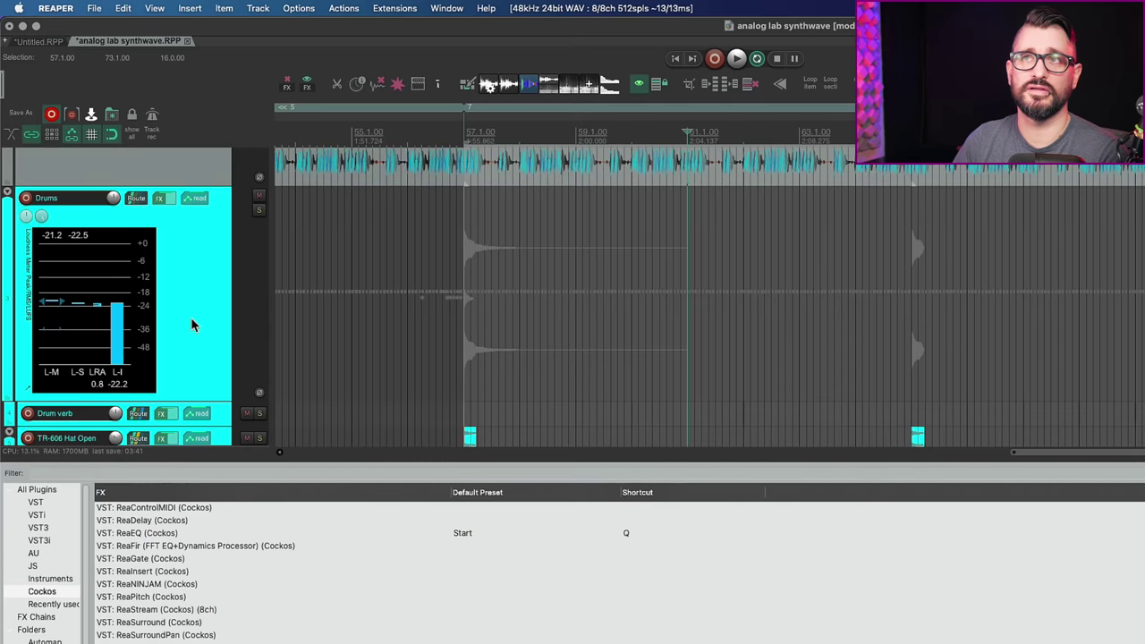
left_click(462, 239)
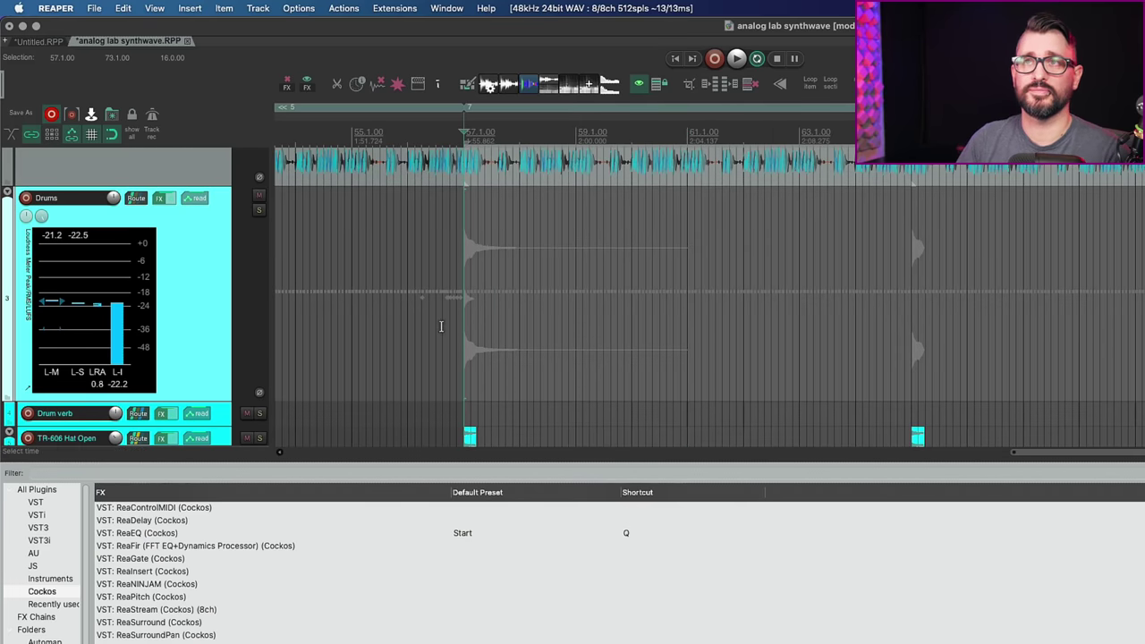
key("space")
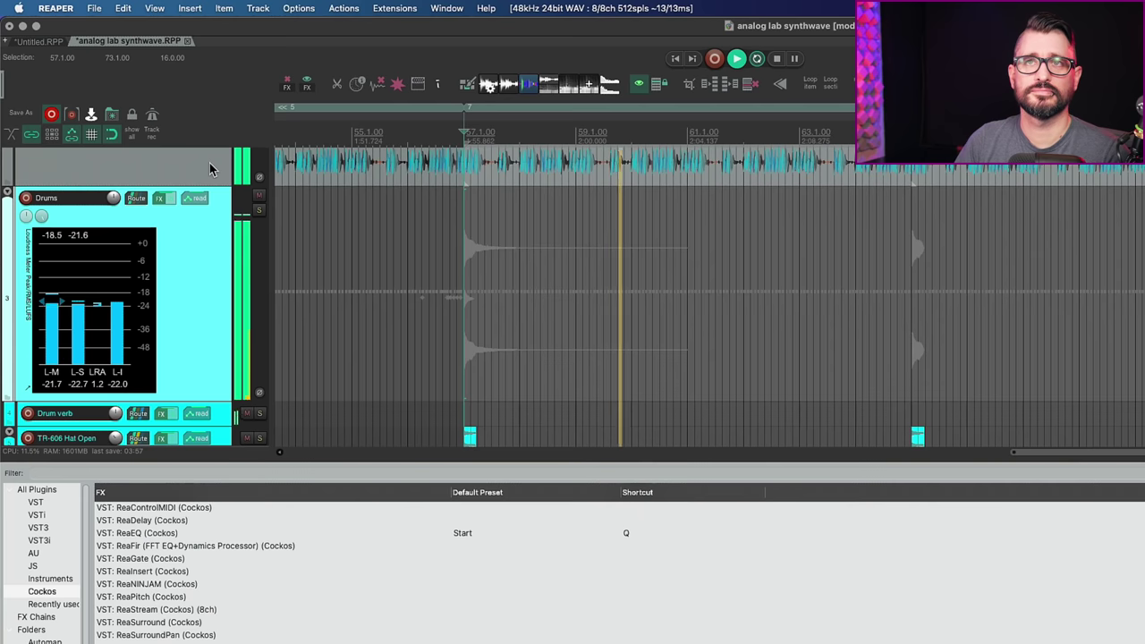
- Show the Loudness Meter's embedded UI in the Drums mixer strip and close the FX window
right_click(381, 154)
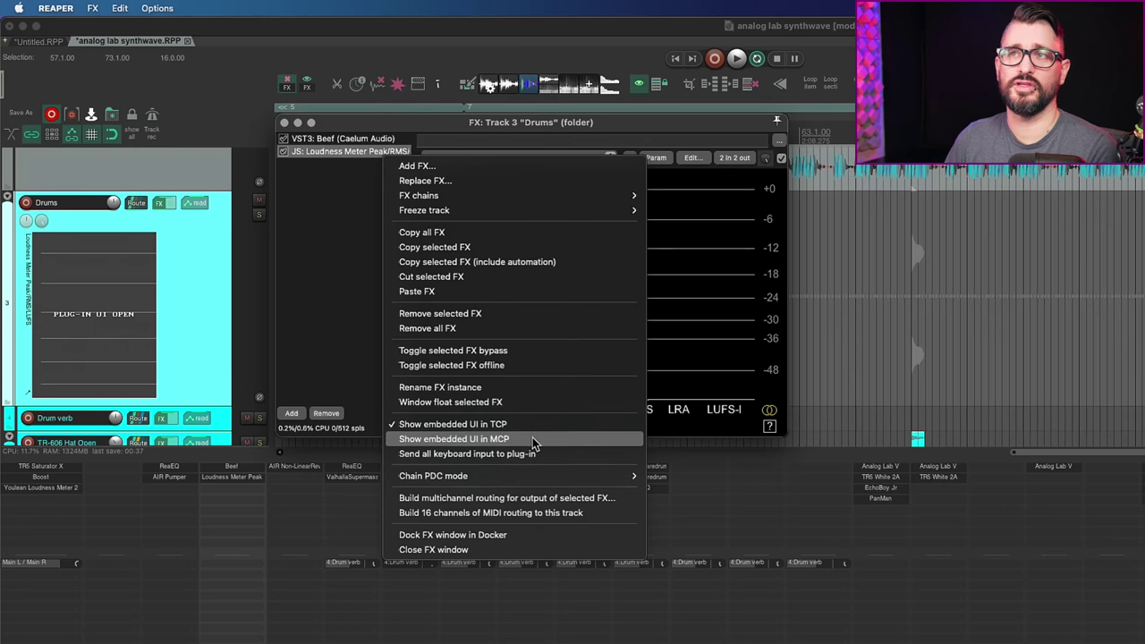
left_click(531, 439)
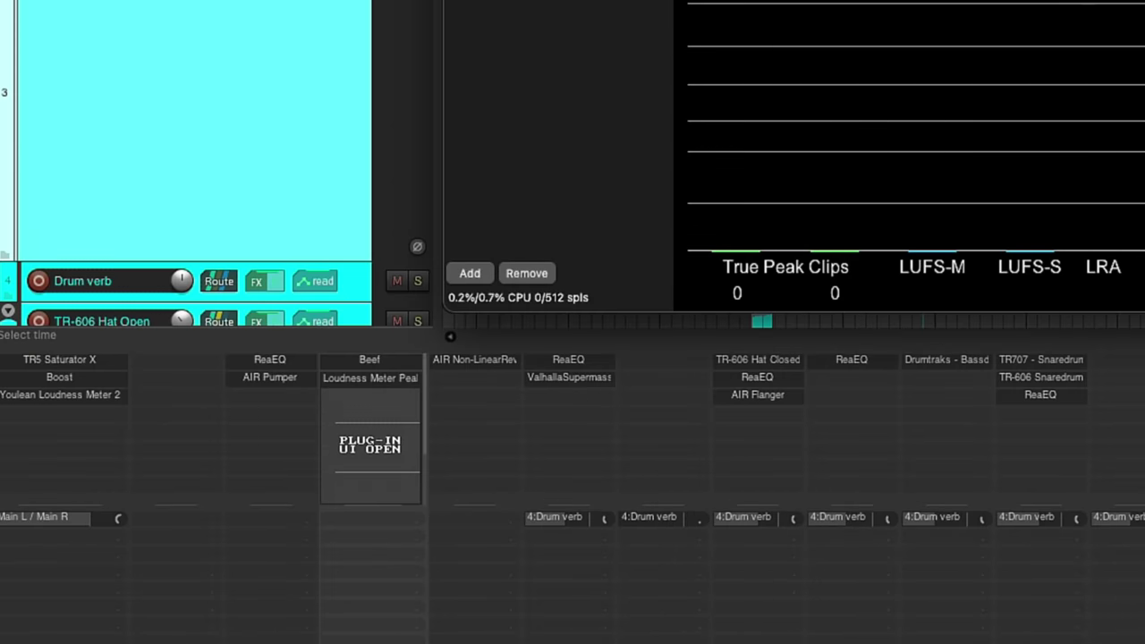
key("Escape")
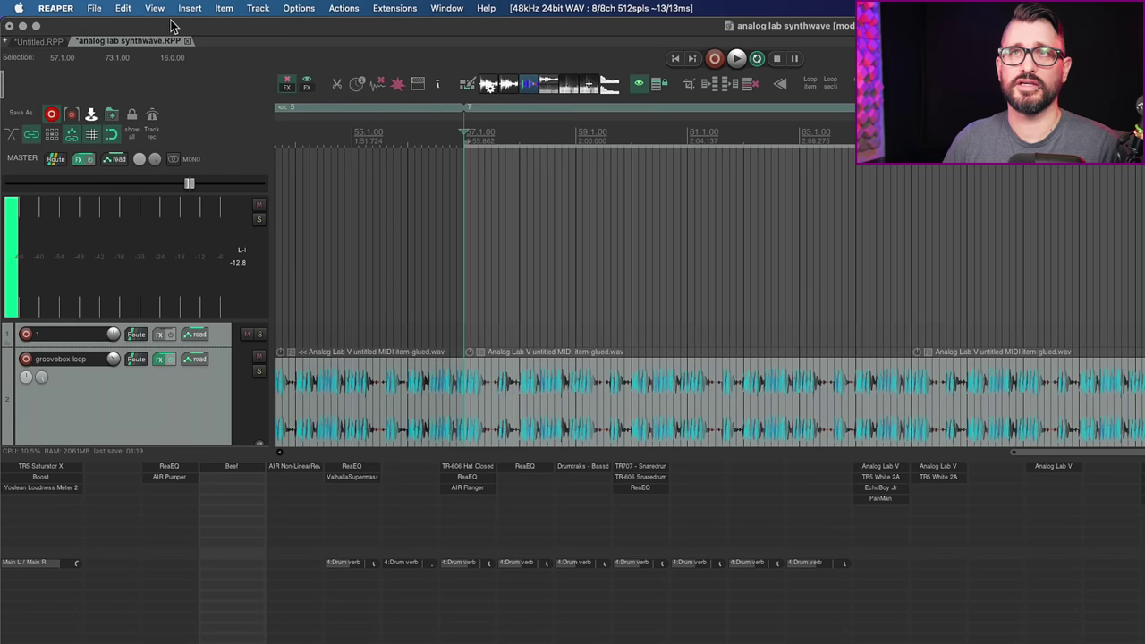
- Open the master meter's settings window and move it higher on screen
left_click(155, 9)
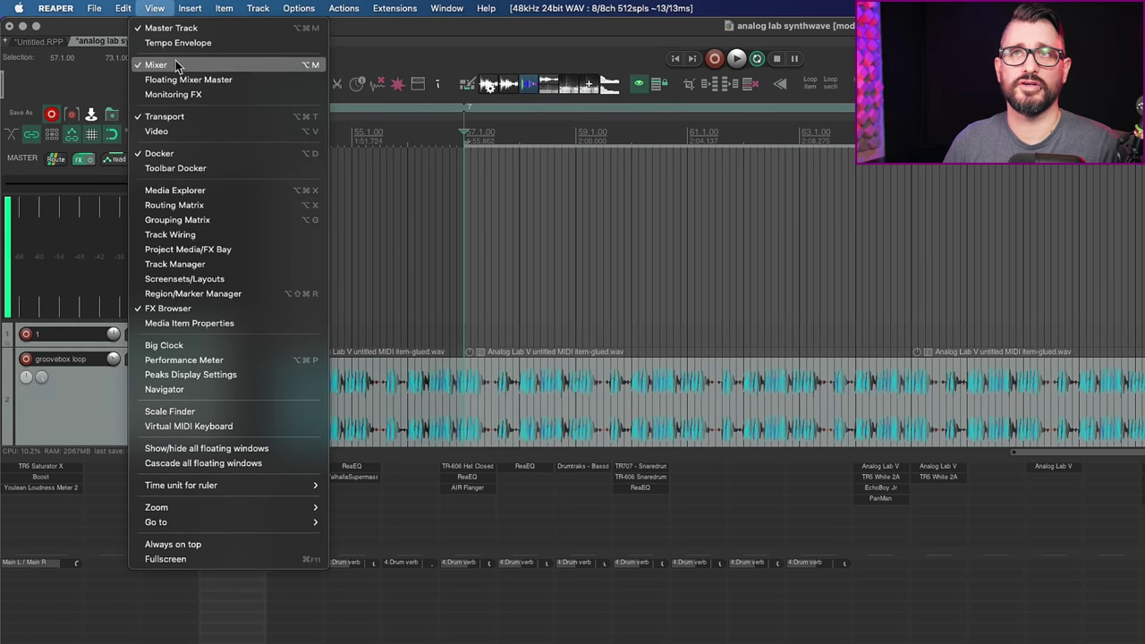
left_click(154, 9)
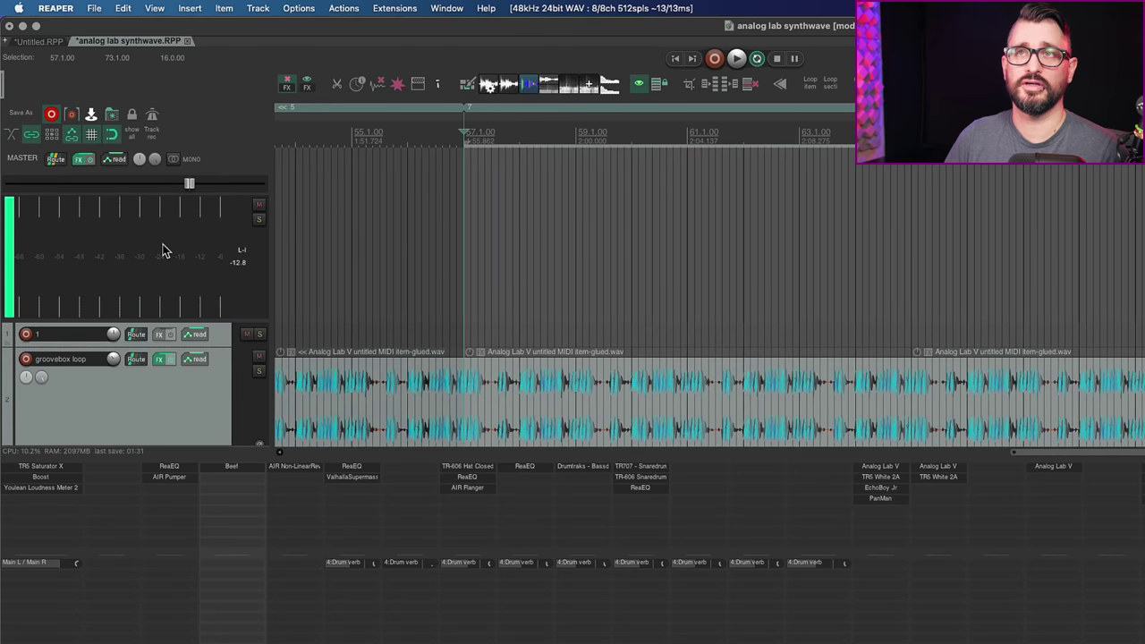
right_click(164, 250)
left_click_drag(838, 381, 666, 166)
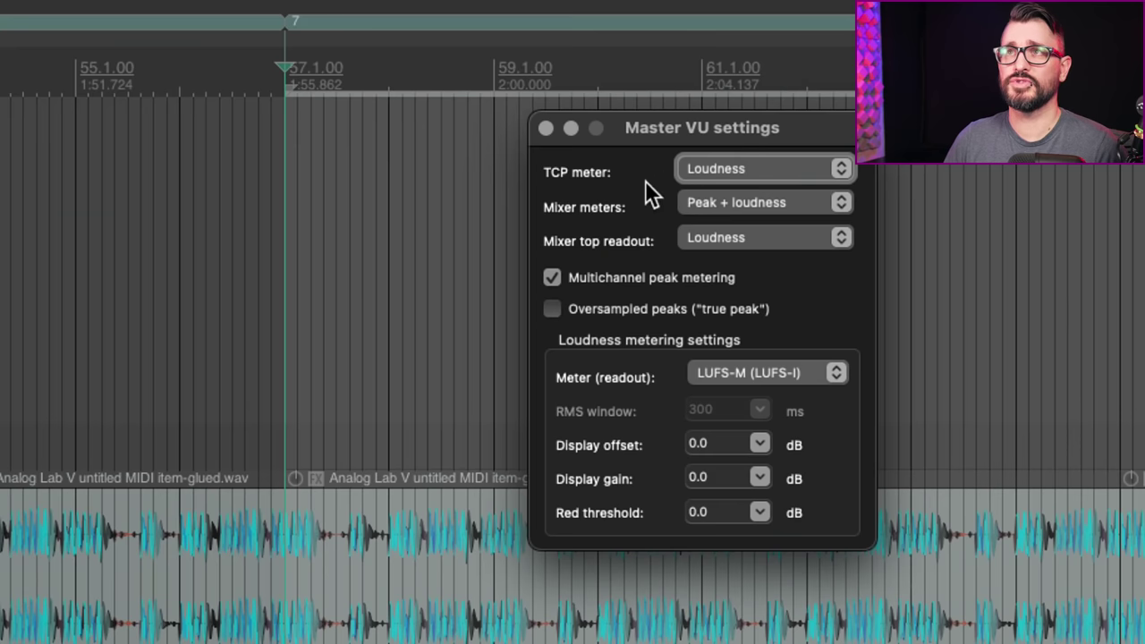
- Keep track panel meters on Loudness, mixer meters on Peak + loudness, and mixer readout on Loudness
left_click(733, 173)
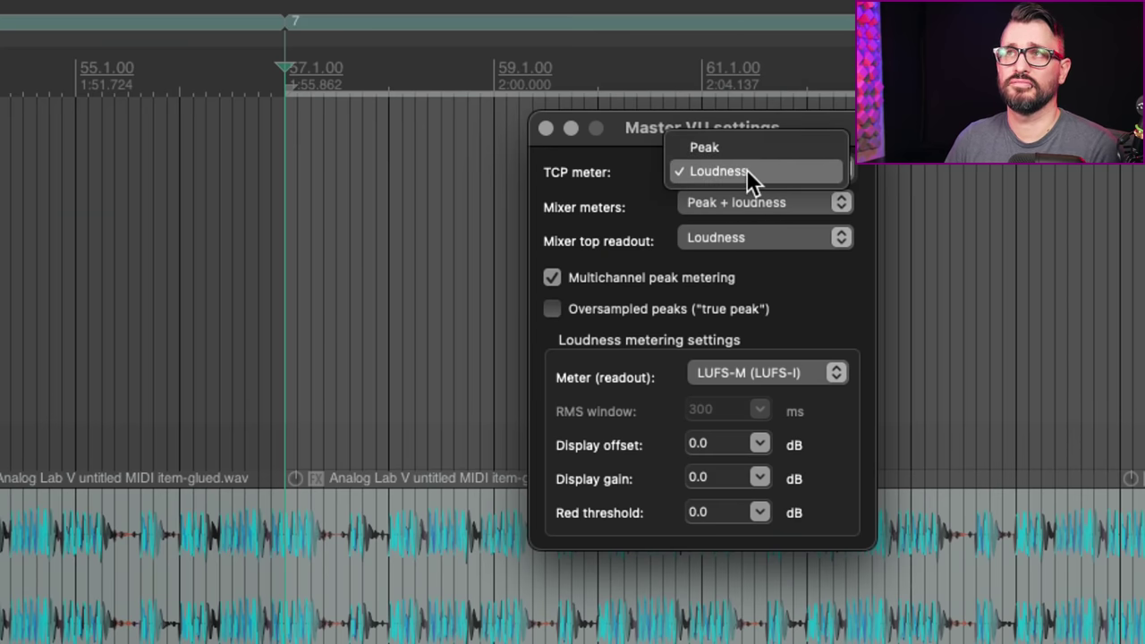
left_click(746, 169)
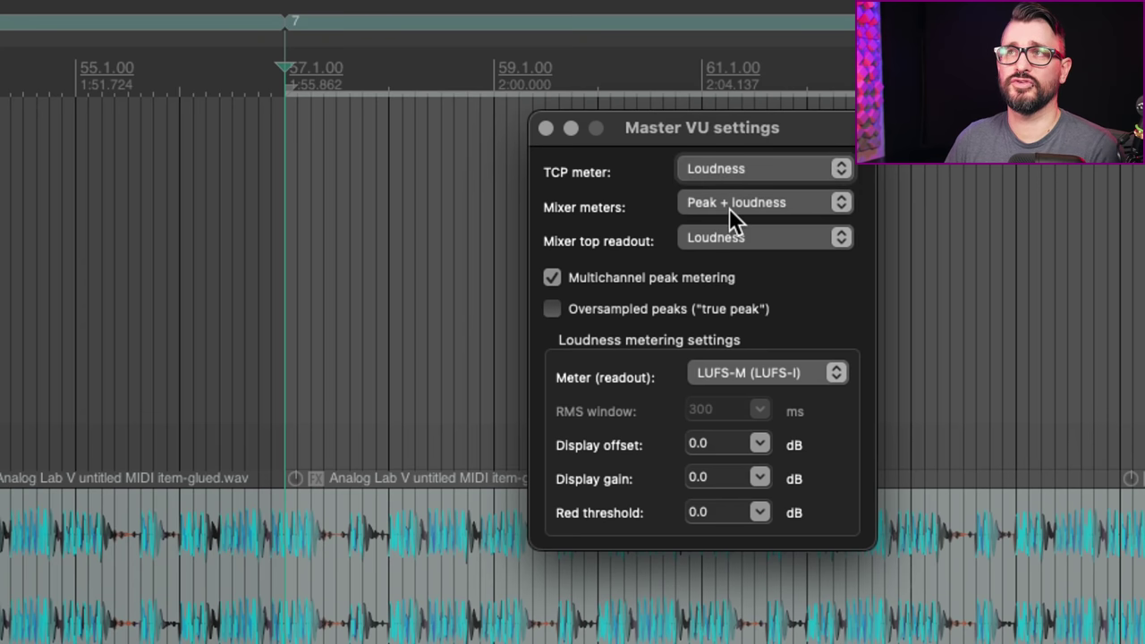
left_click(730, 207)
left_click(731, 206)
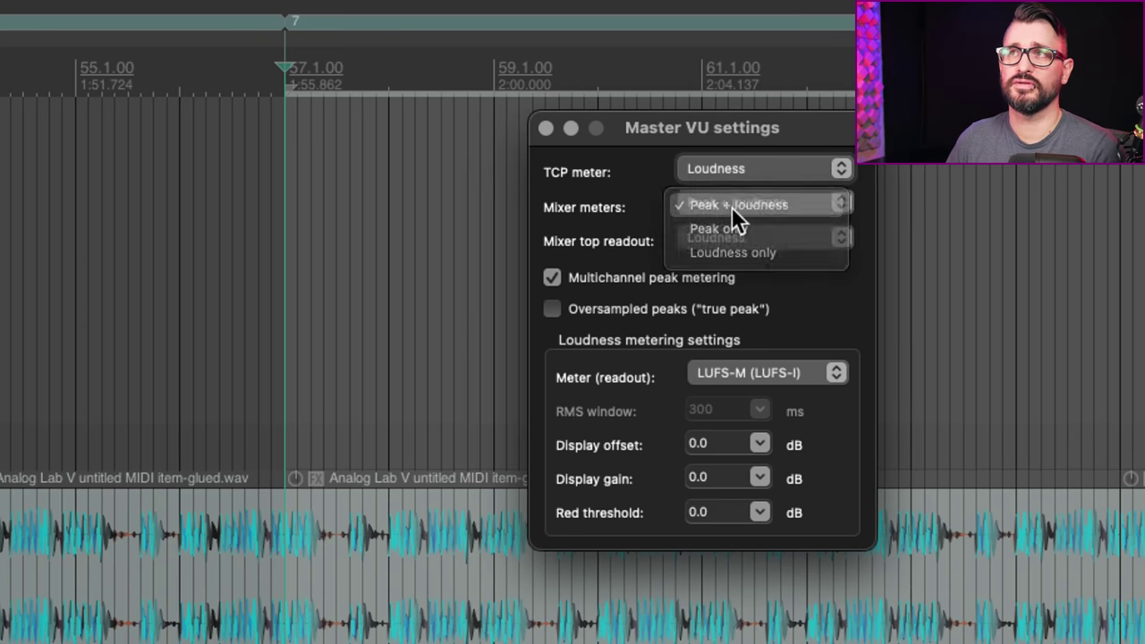
left_click(731, 207)
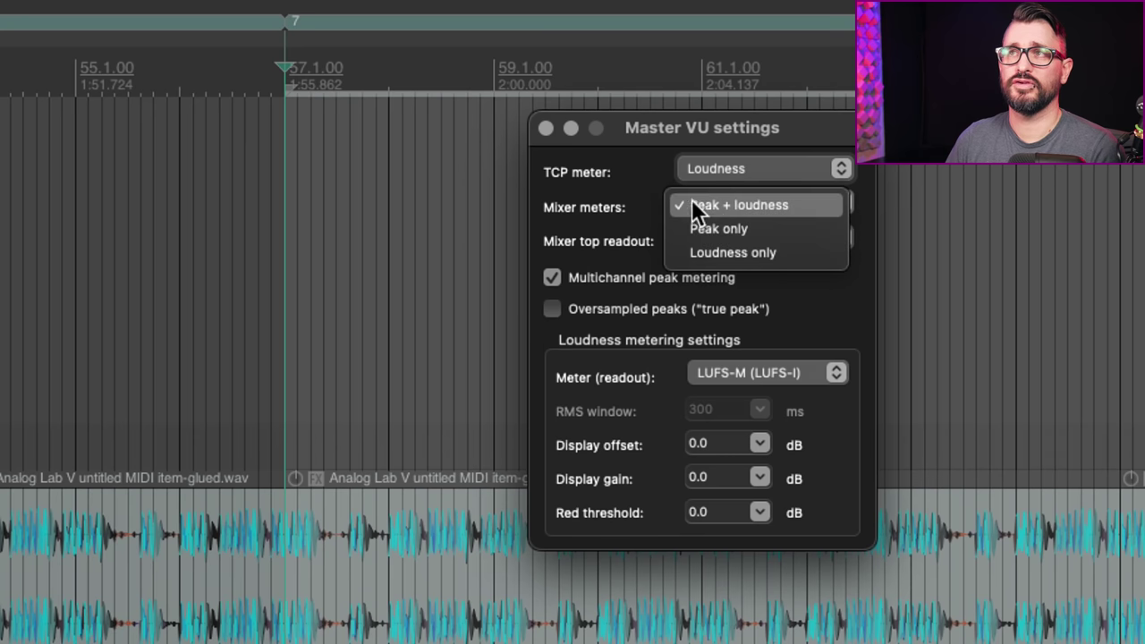
left_click(693, 204)
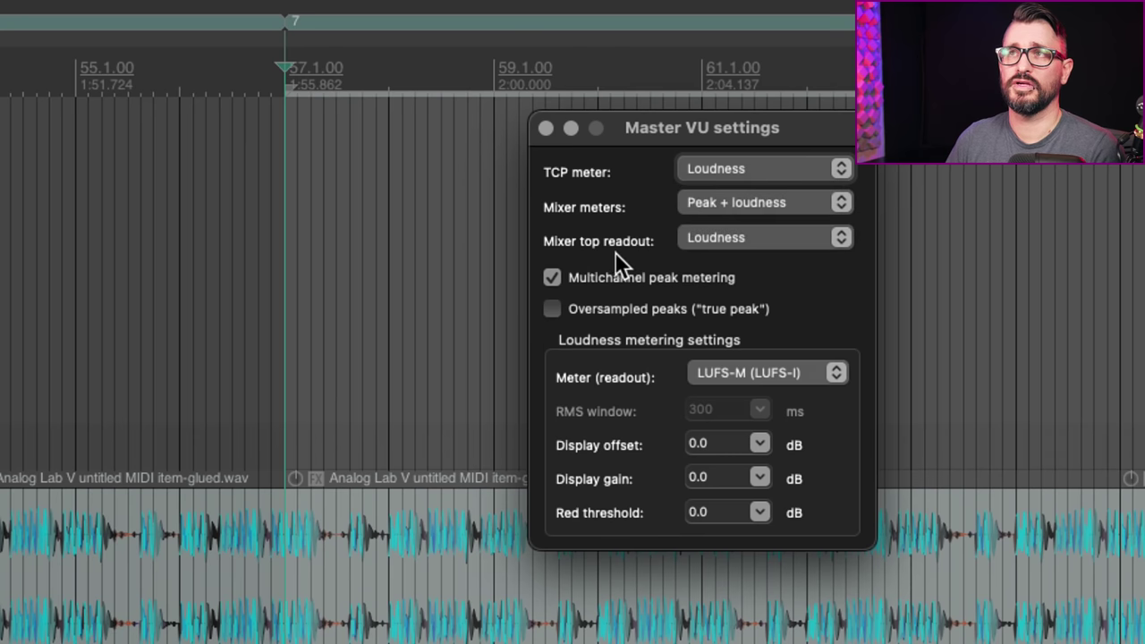
left_click(775, 237)
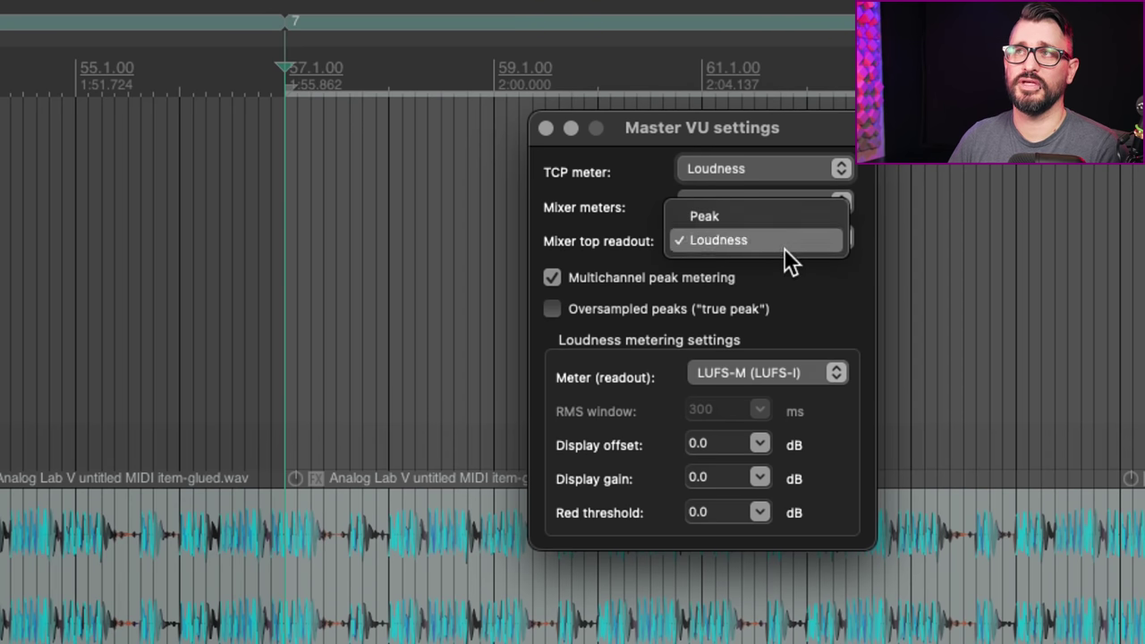
left_click(840, 273)
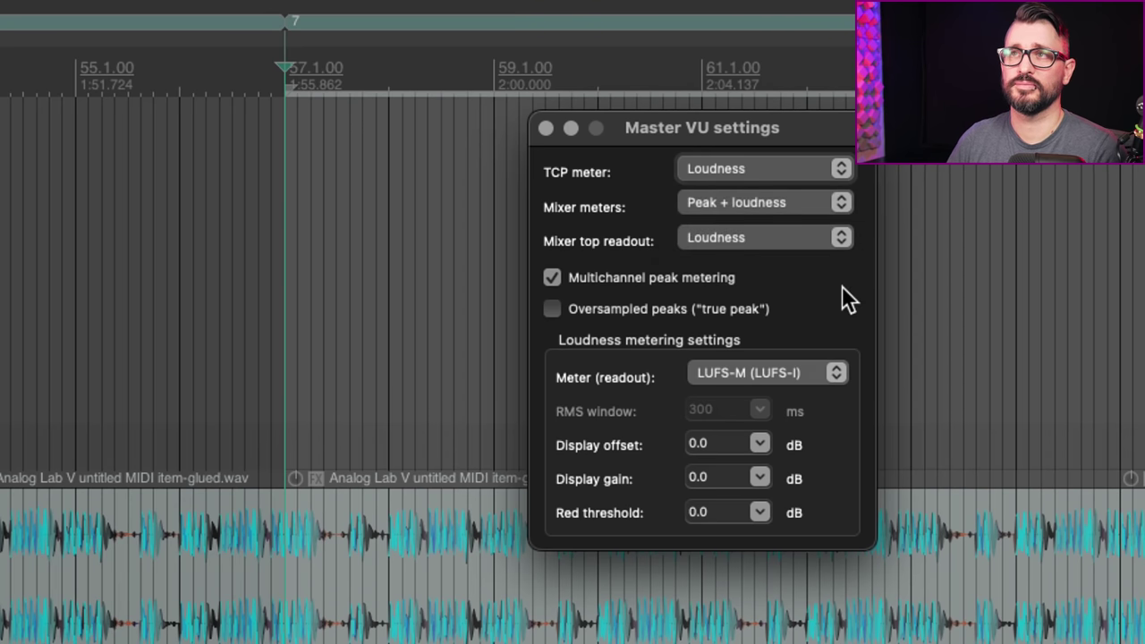
- Leave true peak metering off, keep the LUFS-M (LUFS-I) readout, and review display offset presets
left_click(606, 309)
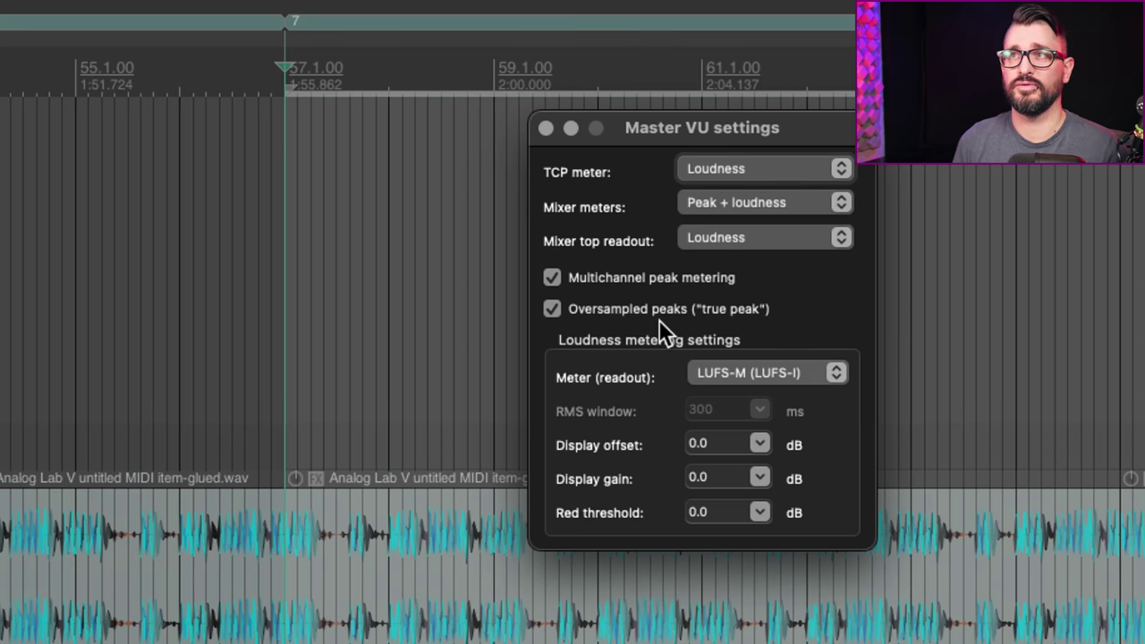
left_click(683, 314)
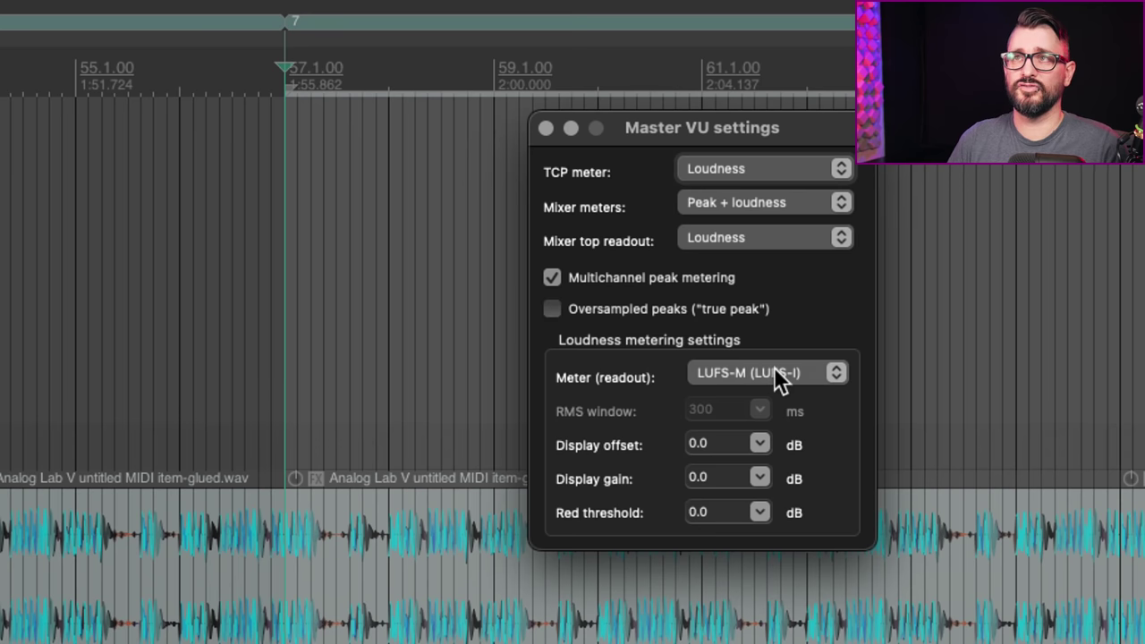
left_click(829, 373)
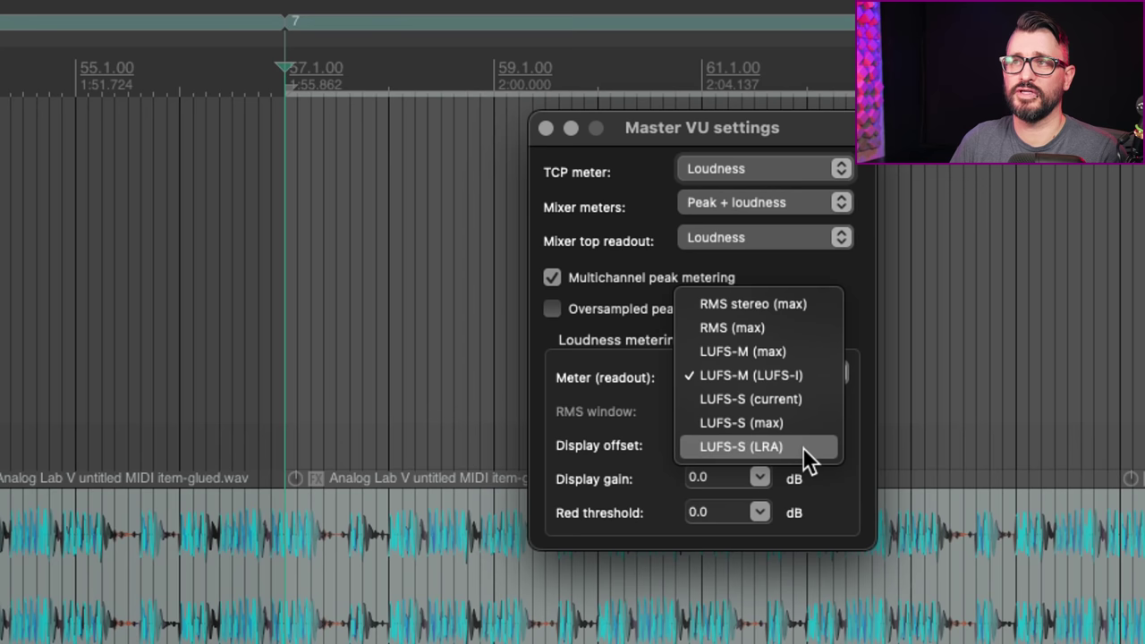
left_click(810, 375)
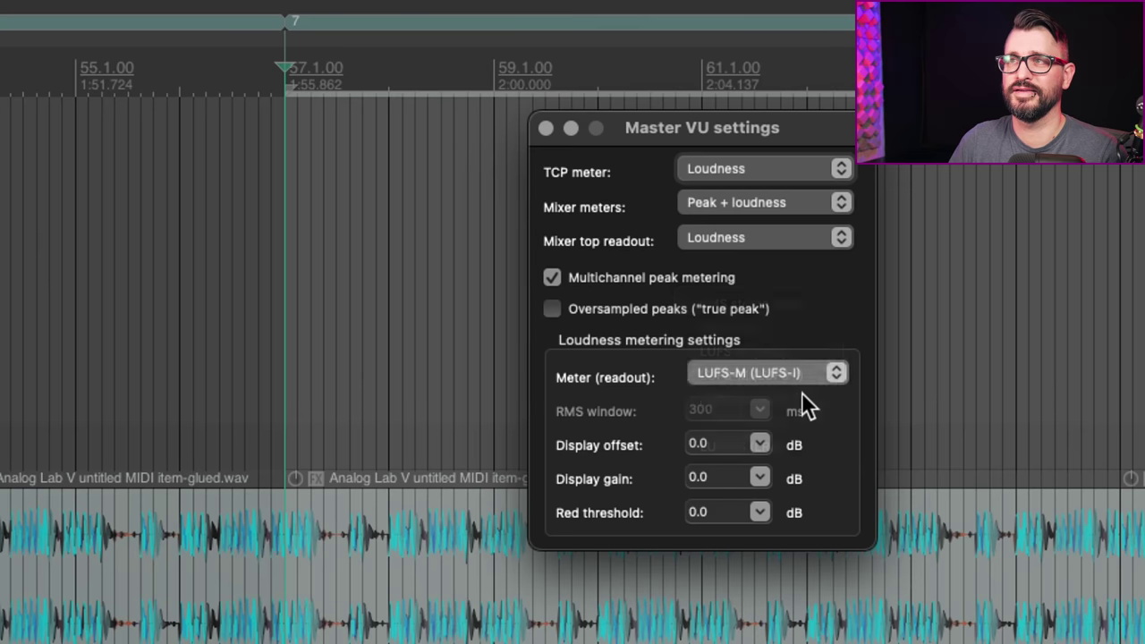
left_click(754, 443)
left_click(752, 444)
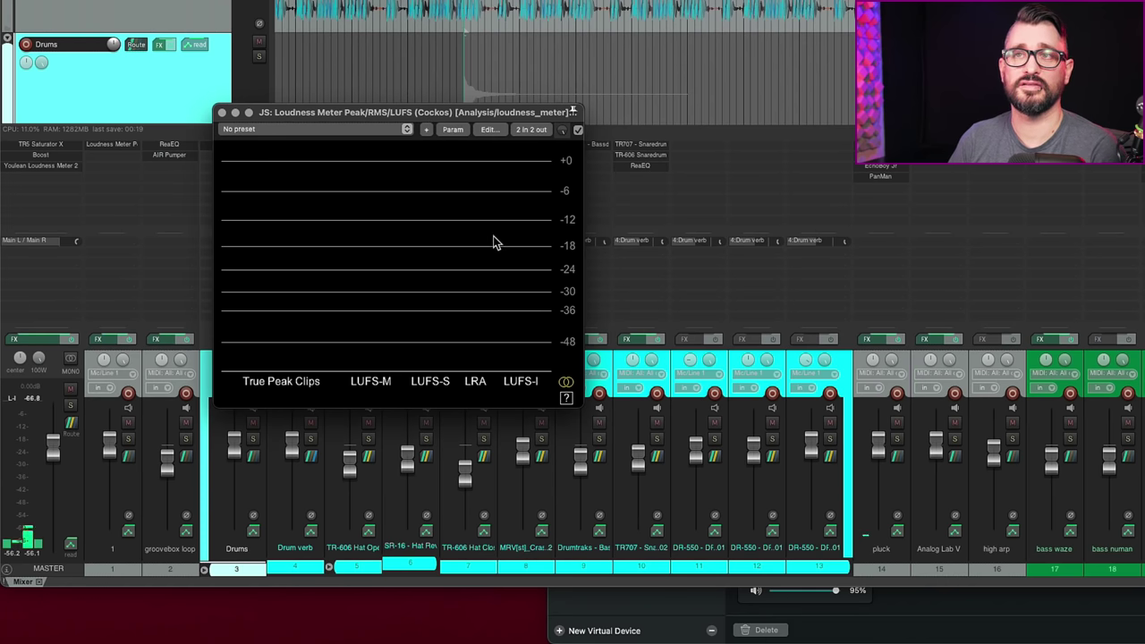
- Glance at the Loudness Meter settings, then add General Dynamics to the Master FX chain and reposition its window
left_click(567, 400)
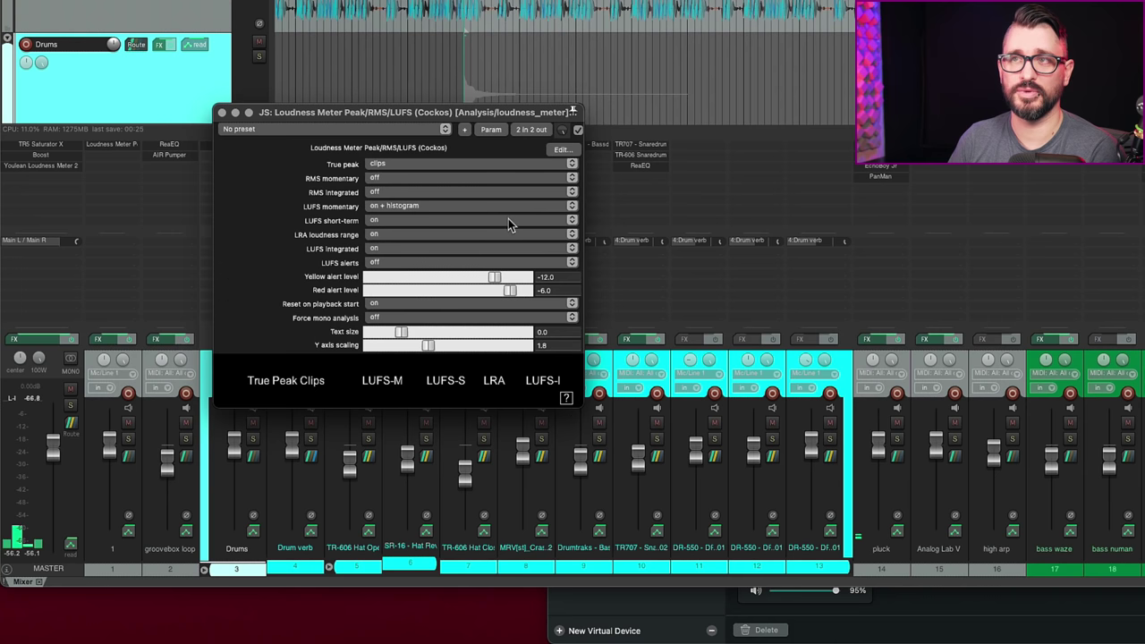
left_click(566, 397)
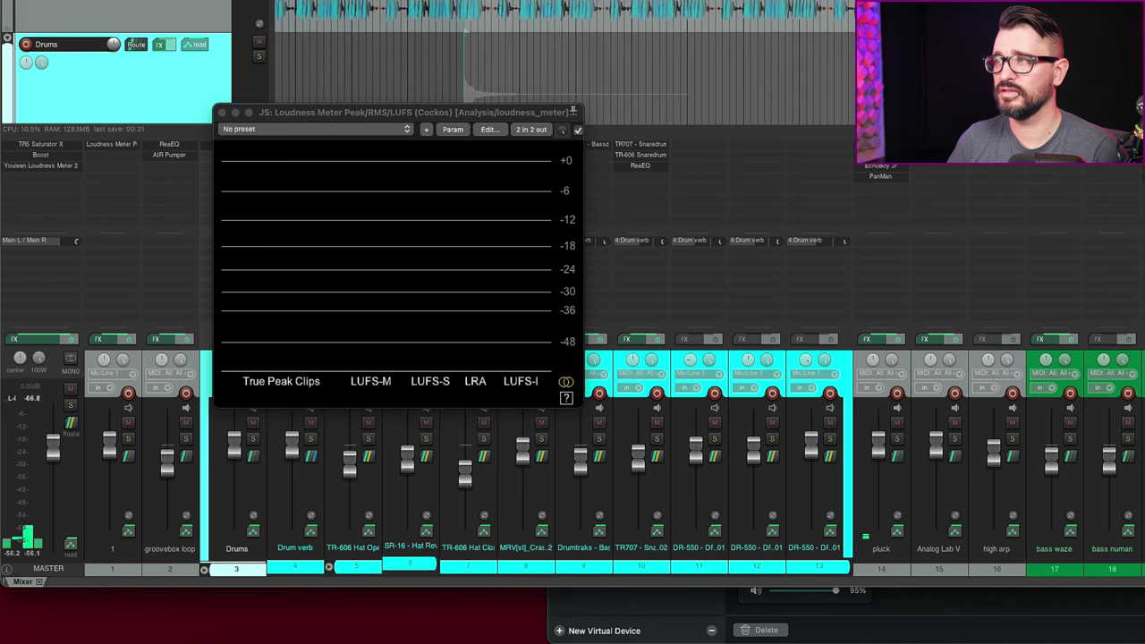
double_click(71, 186)
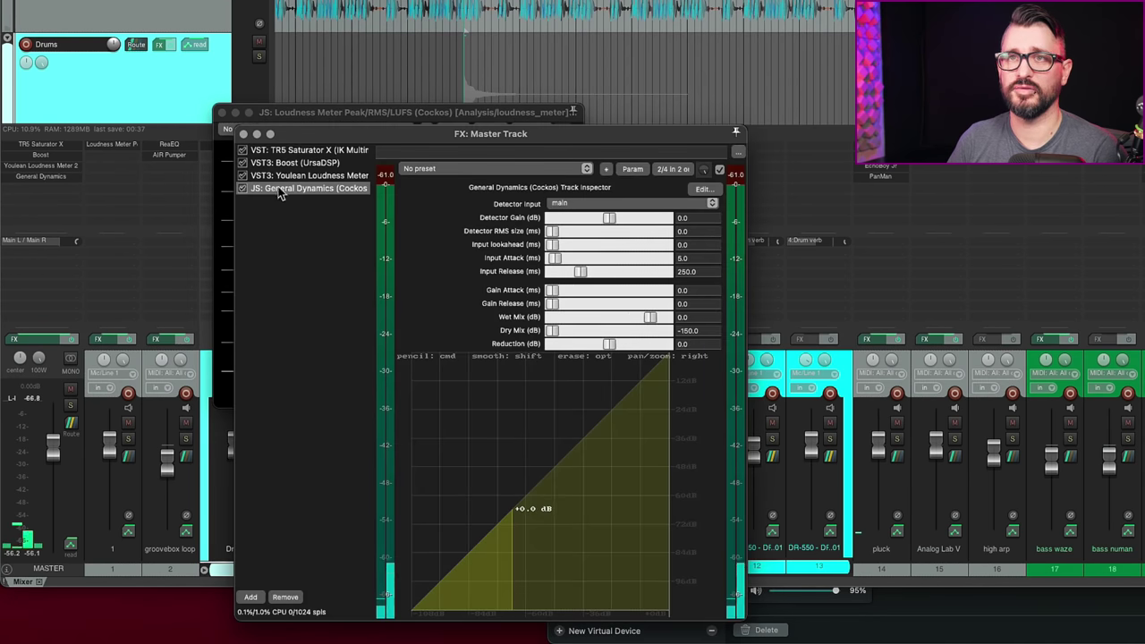
left_click_drag(479, 138, 394, 0)
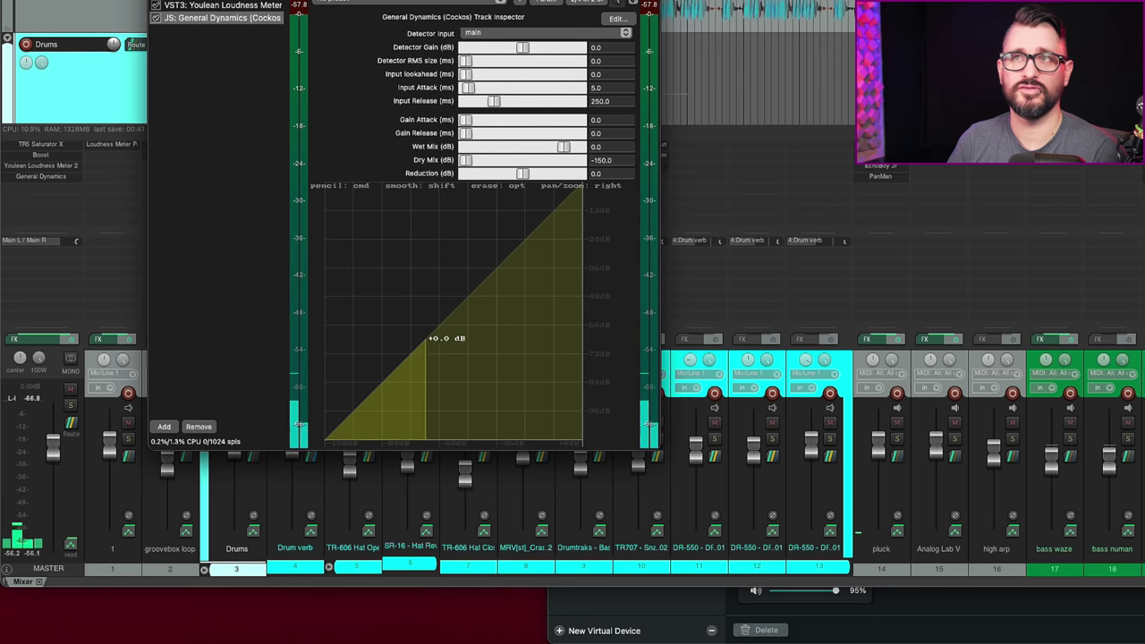
left_click_drag(431, 1, 425, 26)
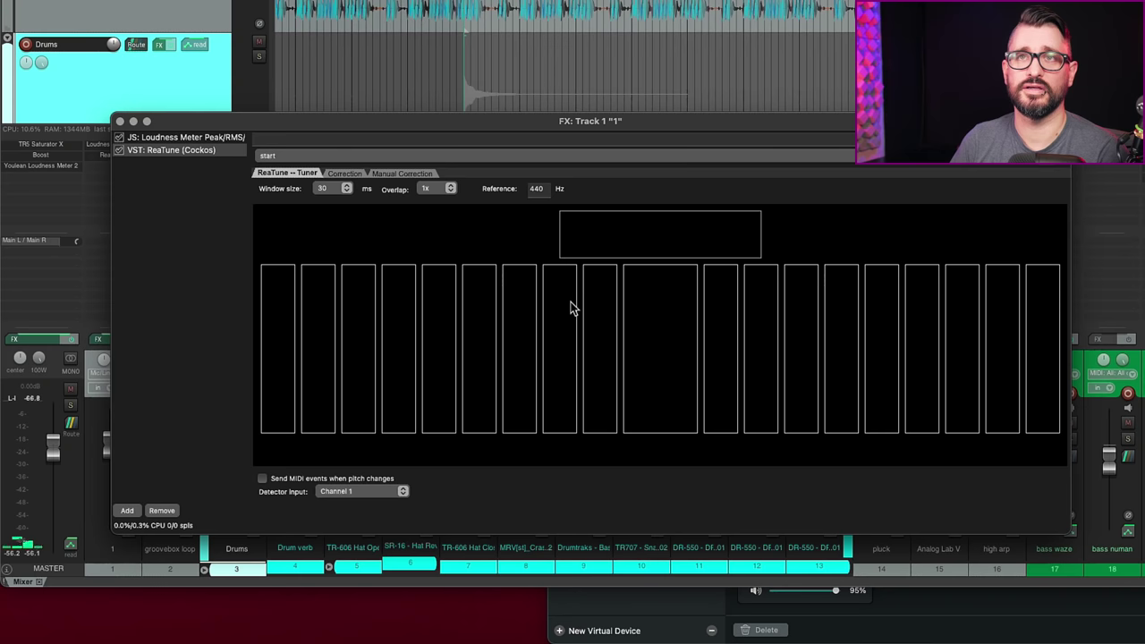
- Turn on 'Show embedded UI in MCP' for ReaTune on Track 1 and close the FX window
right_click(191, 154)
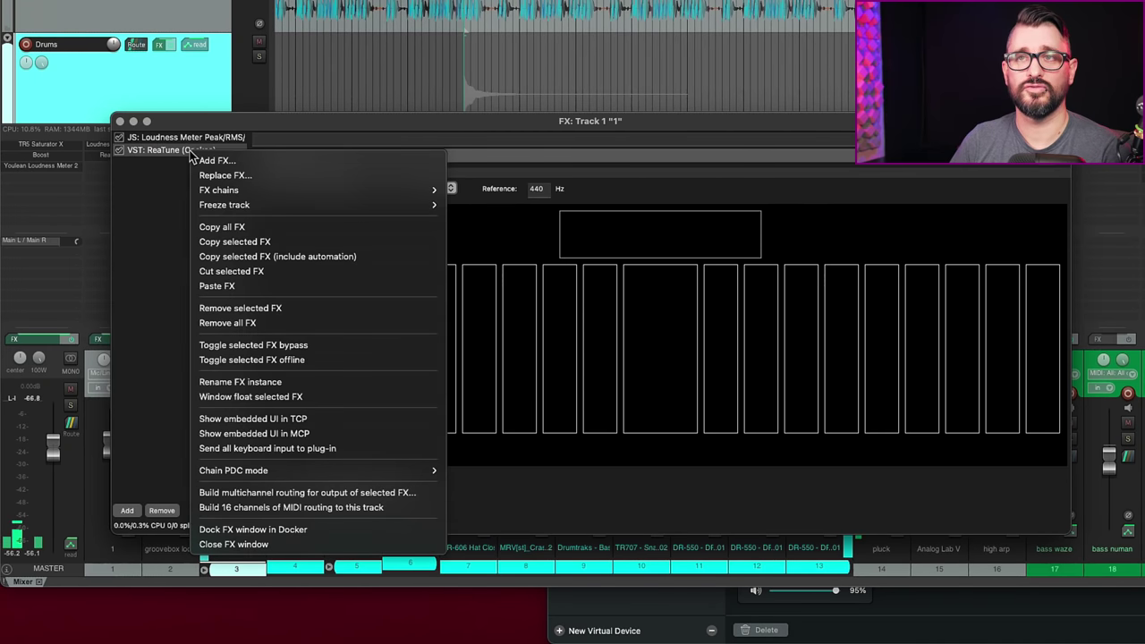
left_click(321, 433)
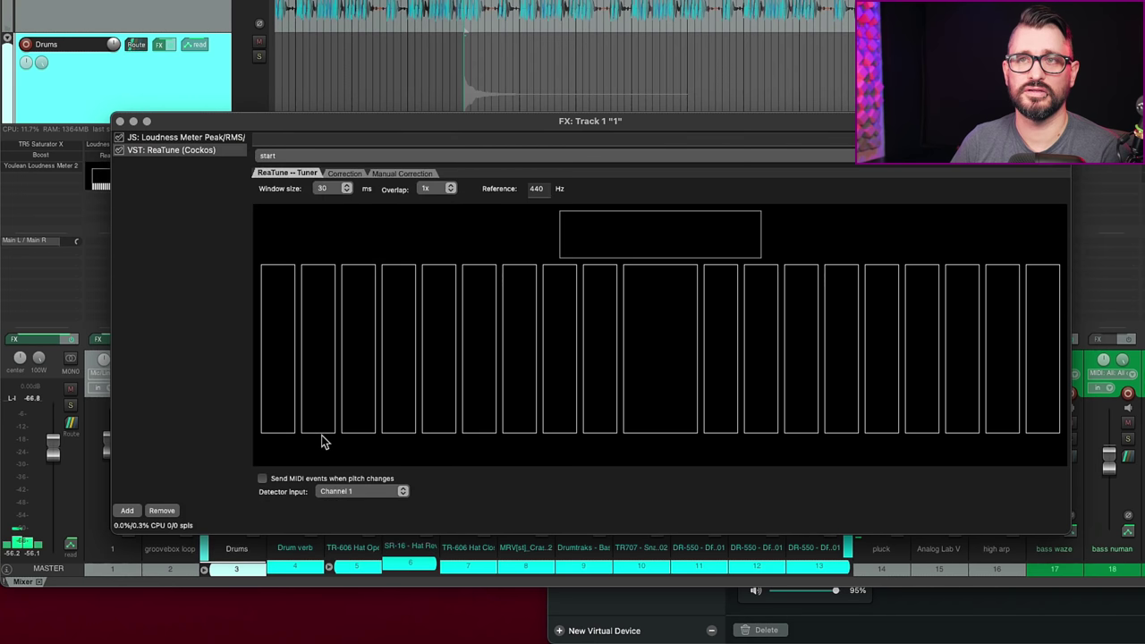
left_click(120, 120)
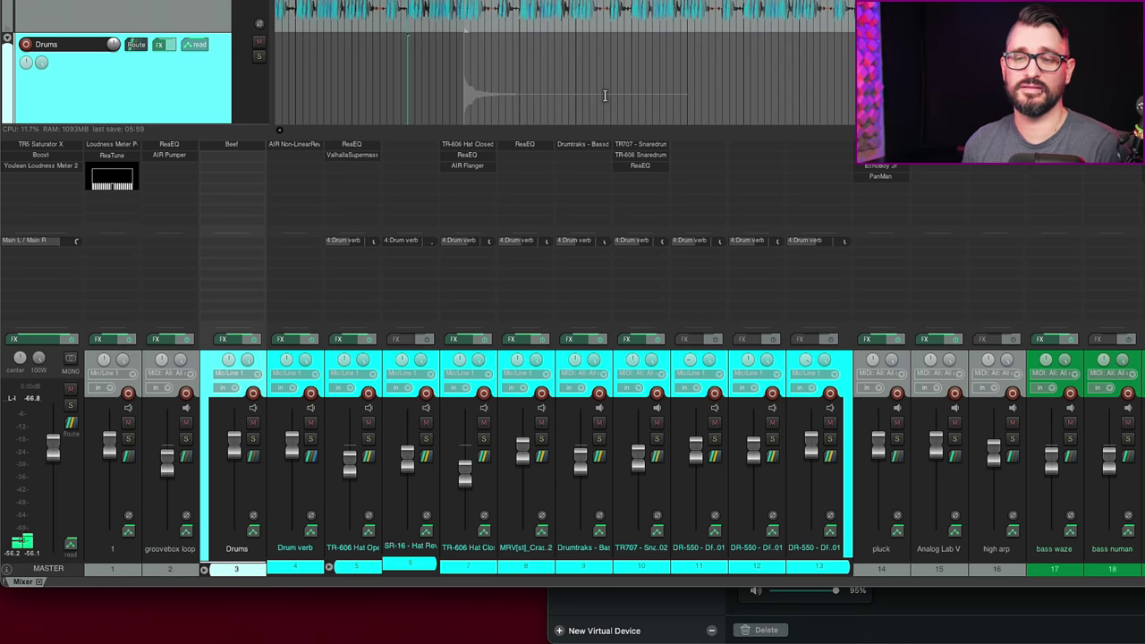
- Save the project with Cmd+S
key("super+s")
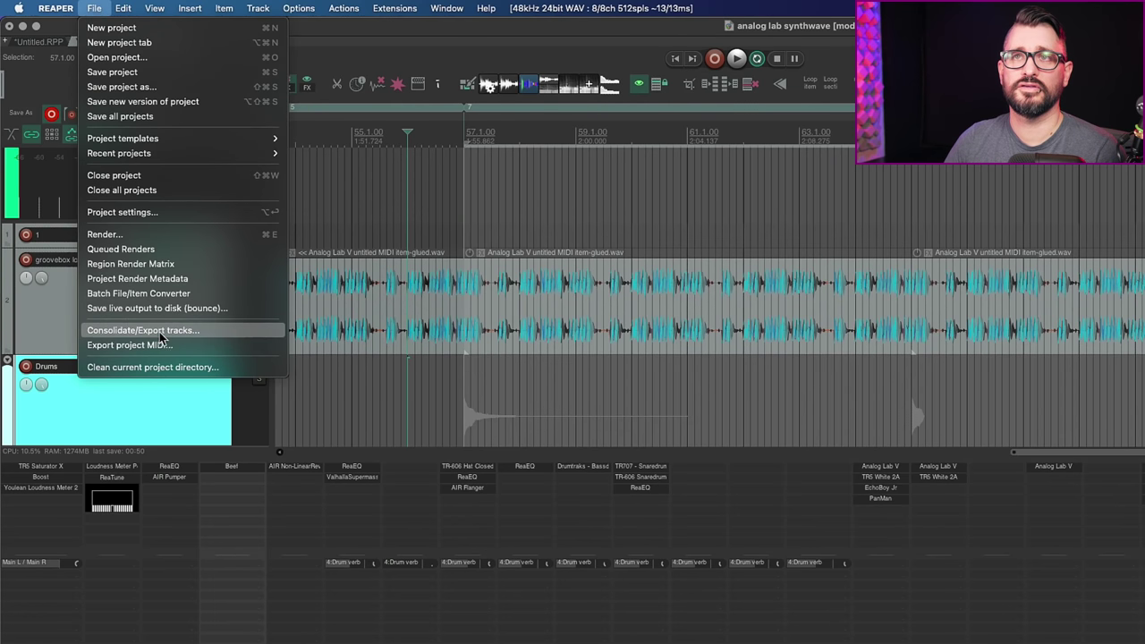
- Open Consolidate/Export tracks and select 'consolidated' in the $tracknumber-$track-consolidated filename pattern
left_click(162, 333)
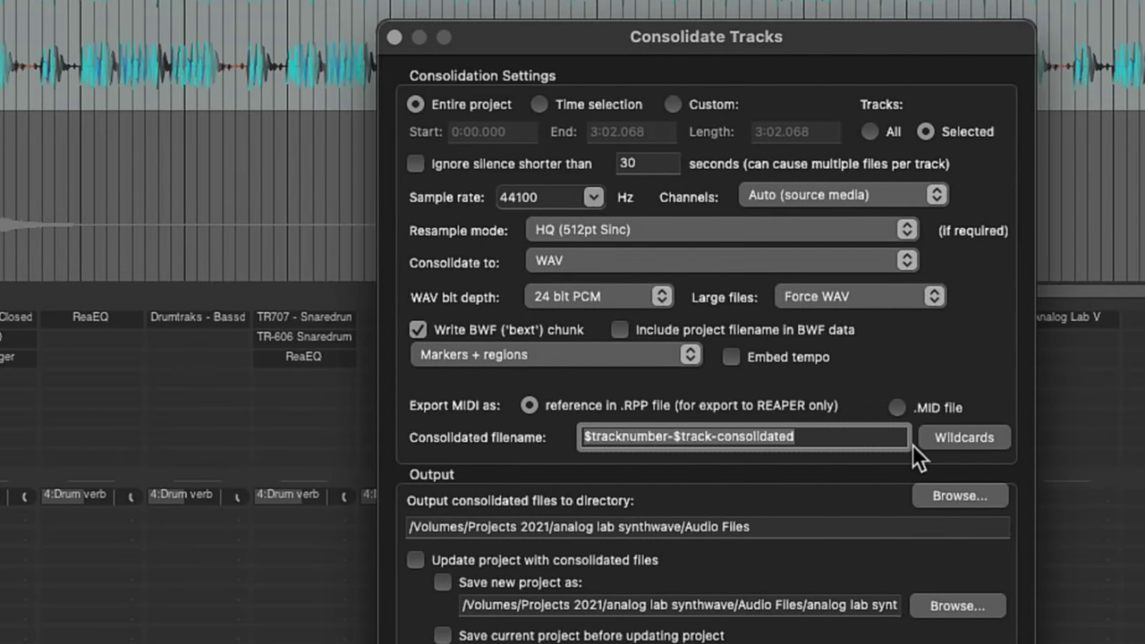
left_click(882, 442)
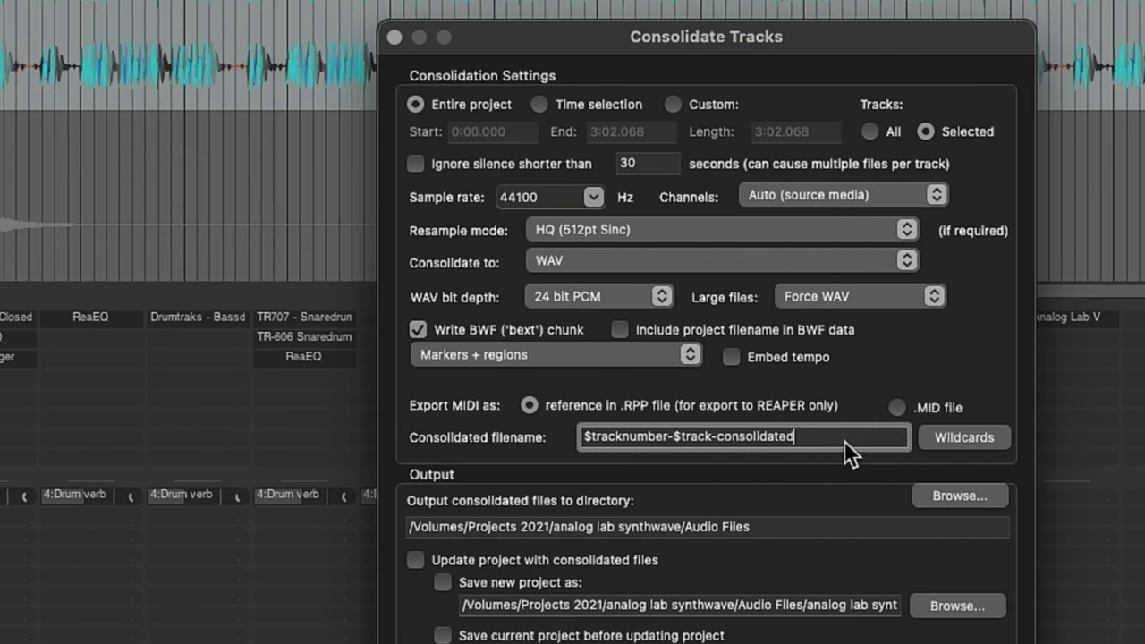
left_click_drag(717, 431, 947, 455)
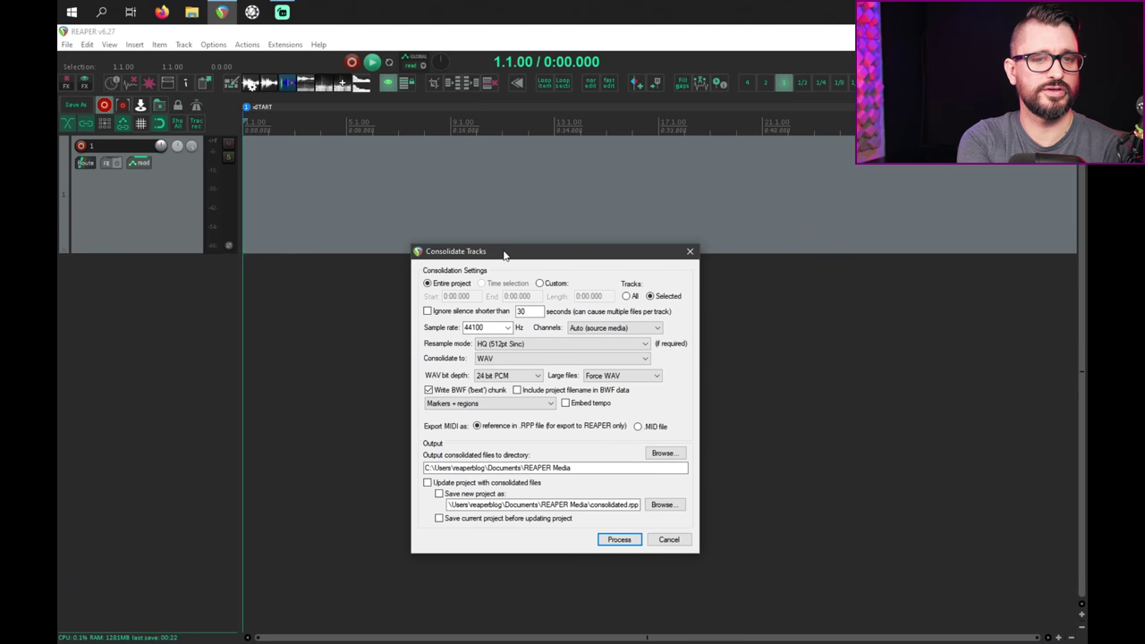
left_click_drag(504, 255, 506, 245)
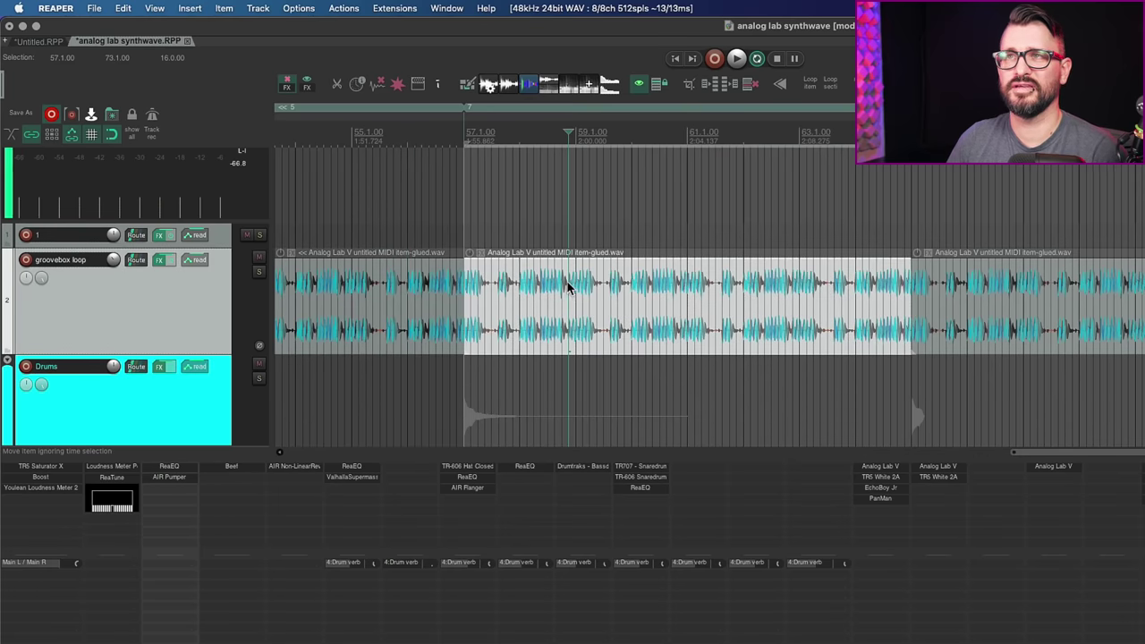
- Drag a long fade-out onto the middle Analog Lab V item and view the fade shapes, keeping the current curve
left_click_drag(909, 261, 718, 273)
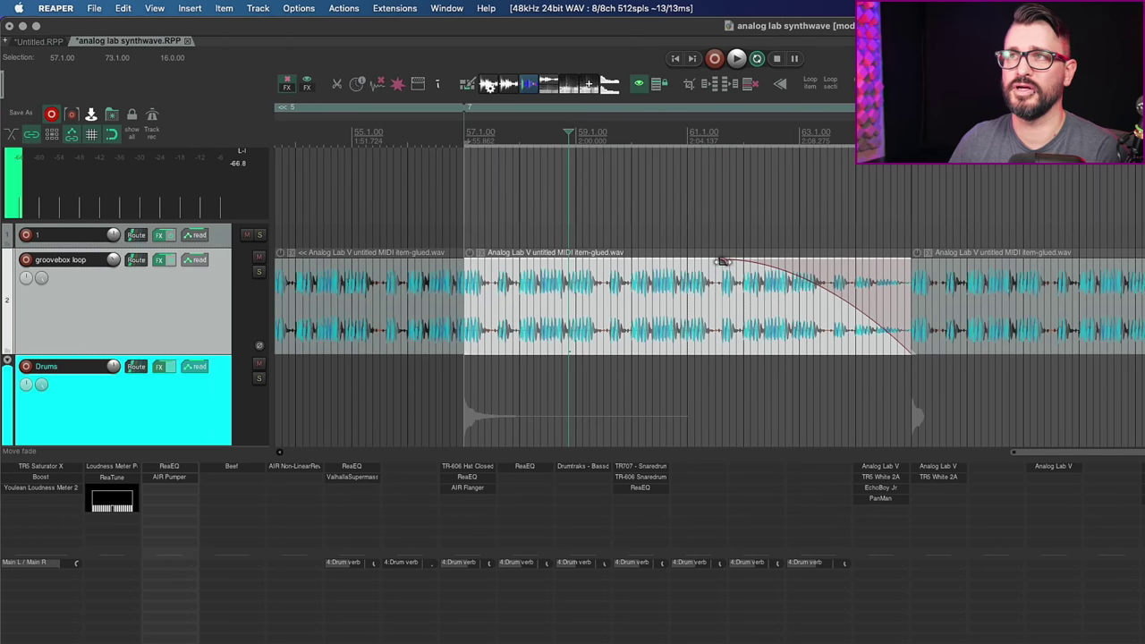
right_click(724, 266)
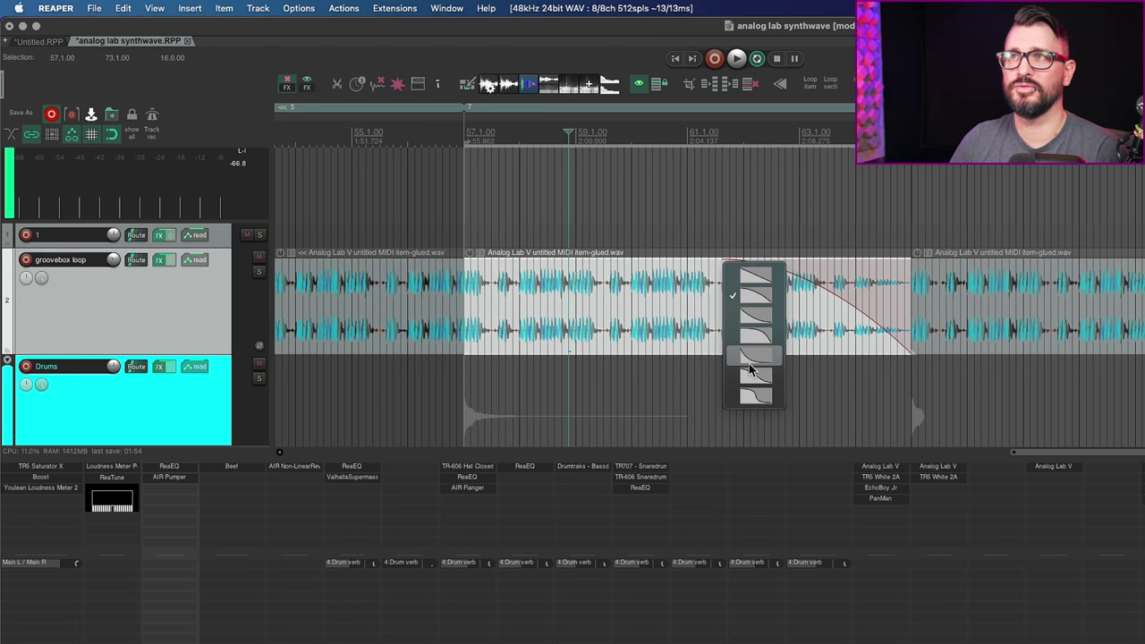
left_click(699, 297)
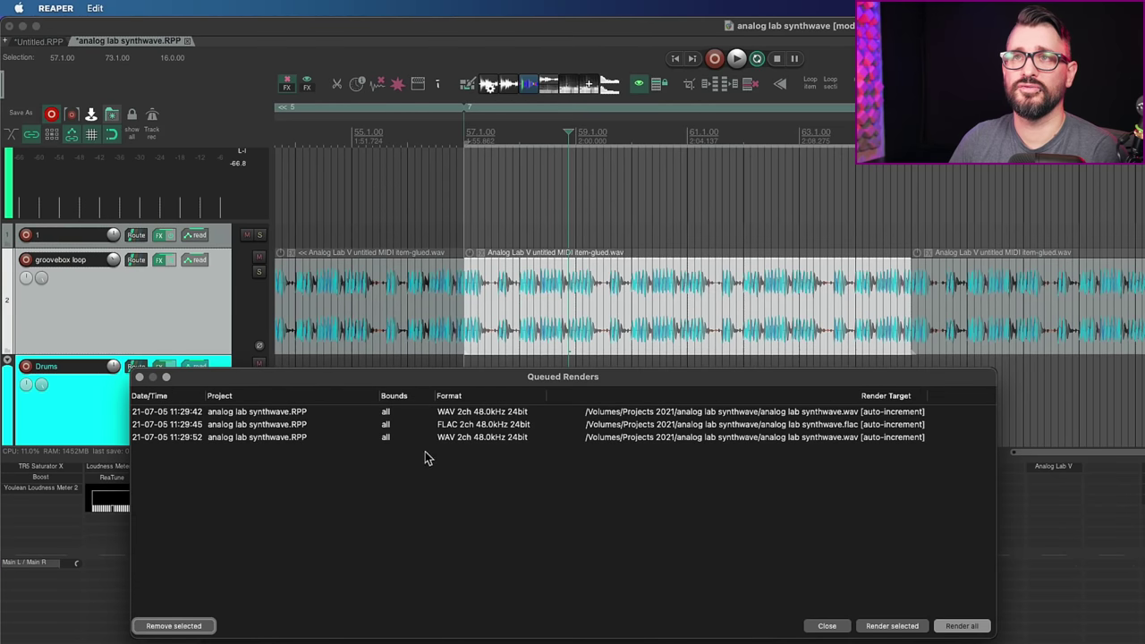
- Render all three queued jobs, cancel them all, and dismiss the Errors message
left_click(960, 626)
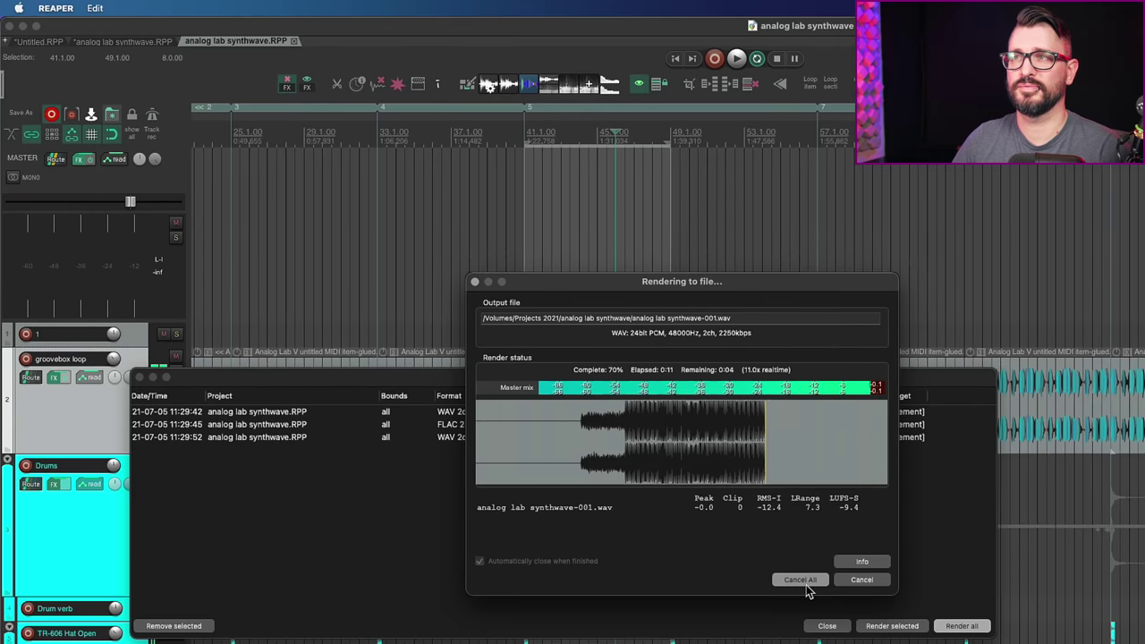
left_click(800, 578)
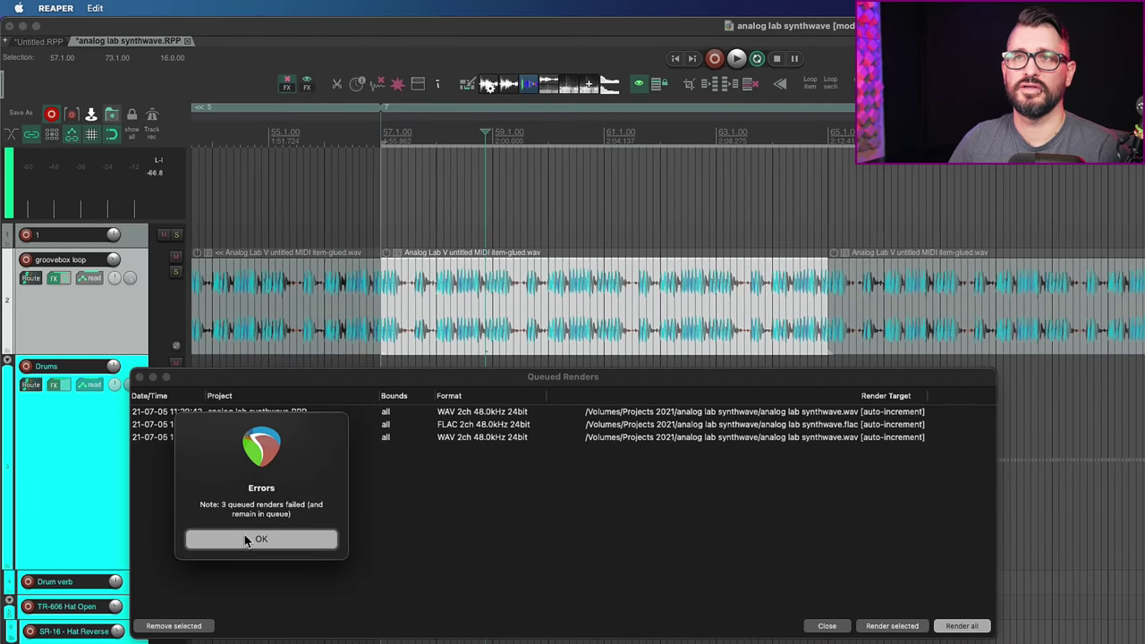
left_click(426, 532)
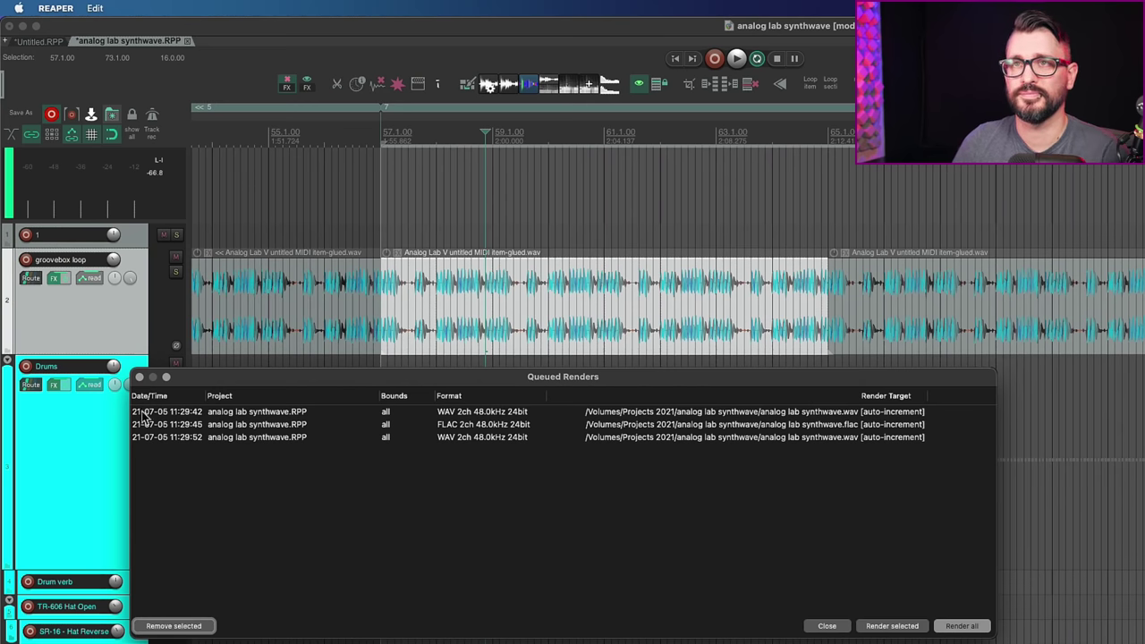
- Close Queued Renders, open the Video Window with Cmd+Shift+V, and browse its 'Monitor for full screen' option
left_click(139, 377)
left_click(438, 436)
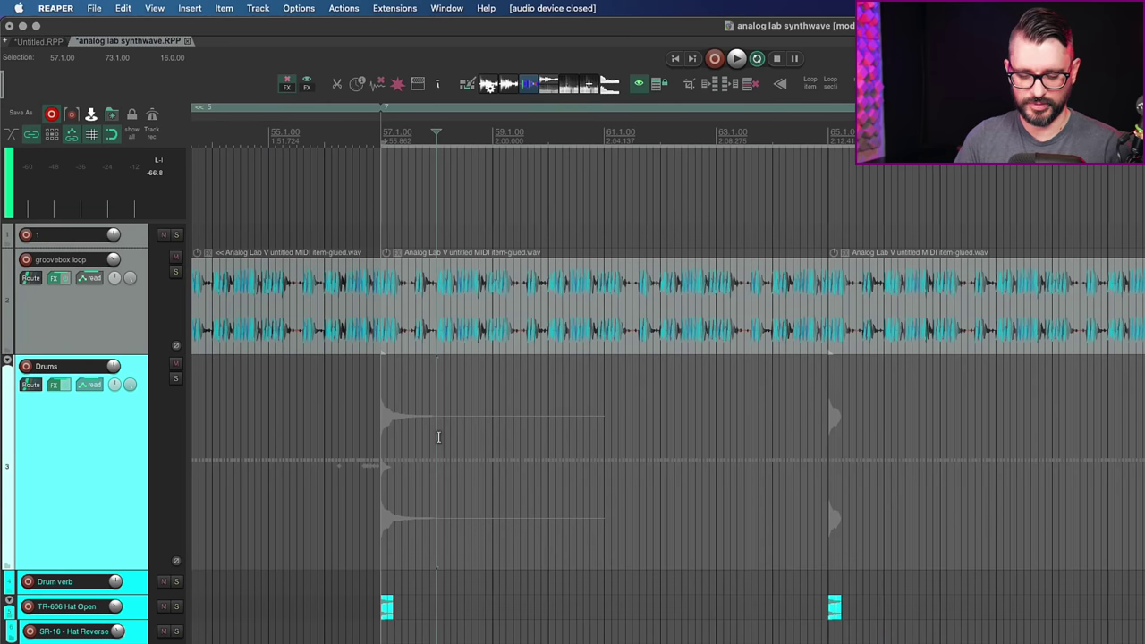
key("super+shift+v")
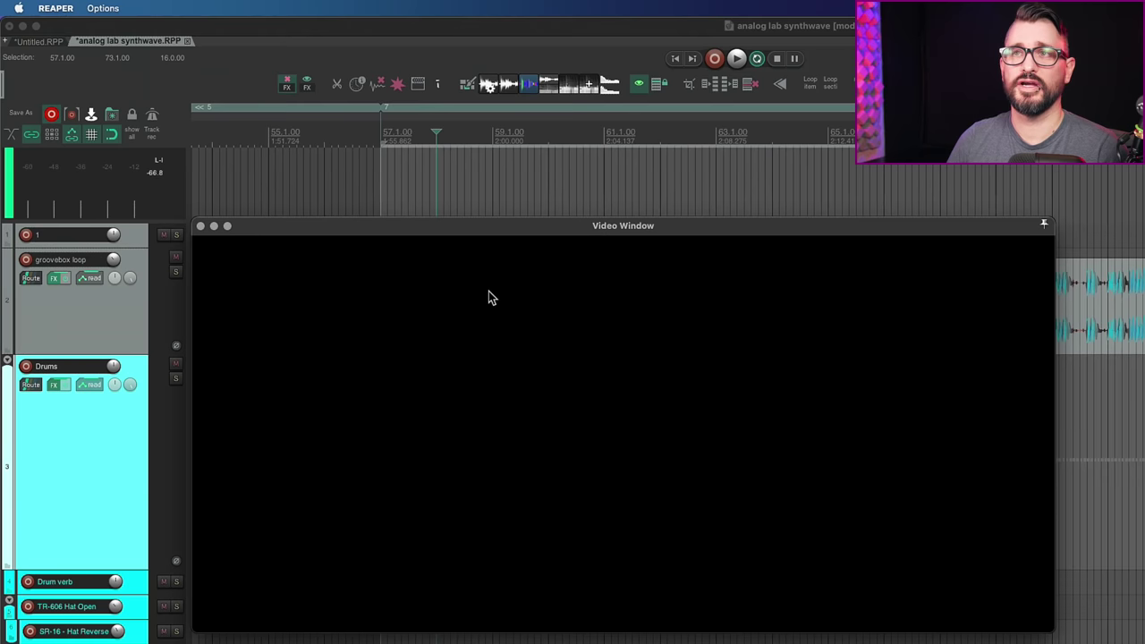
right_click(487, 295)
mouse_move(593, 449)
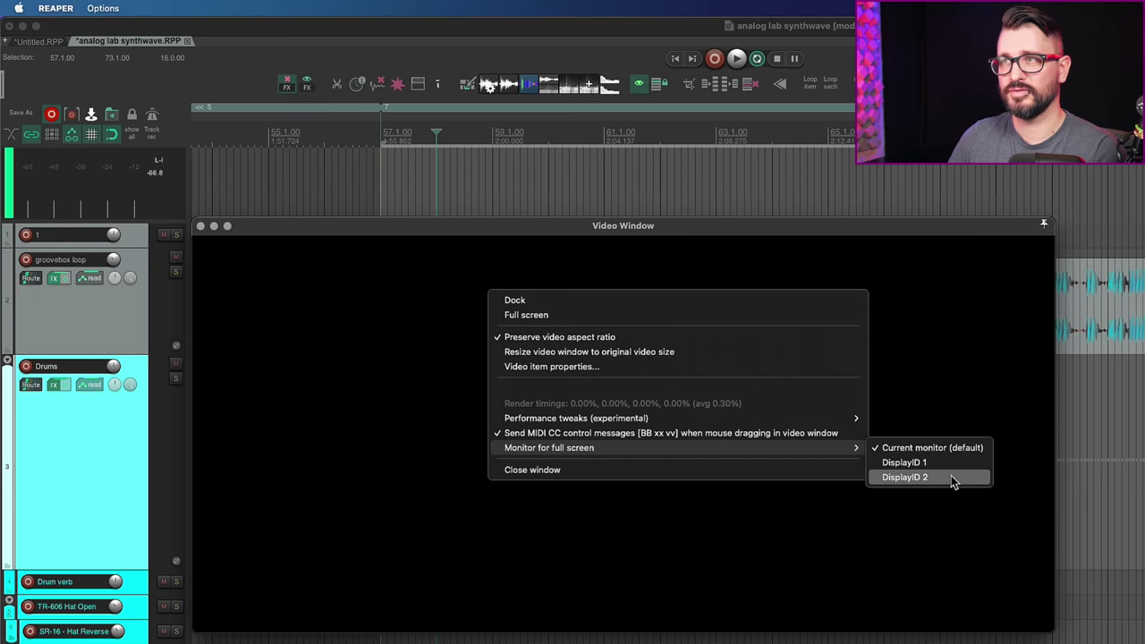
left_click(881, 508)
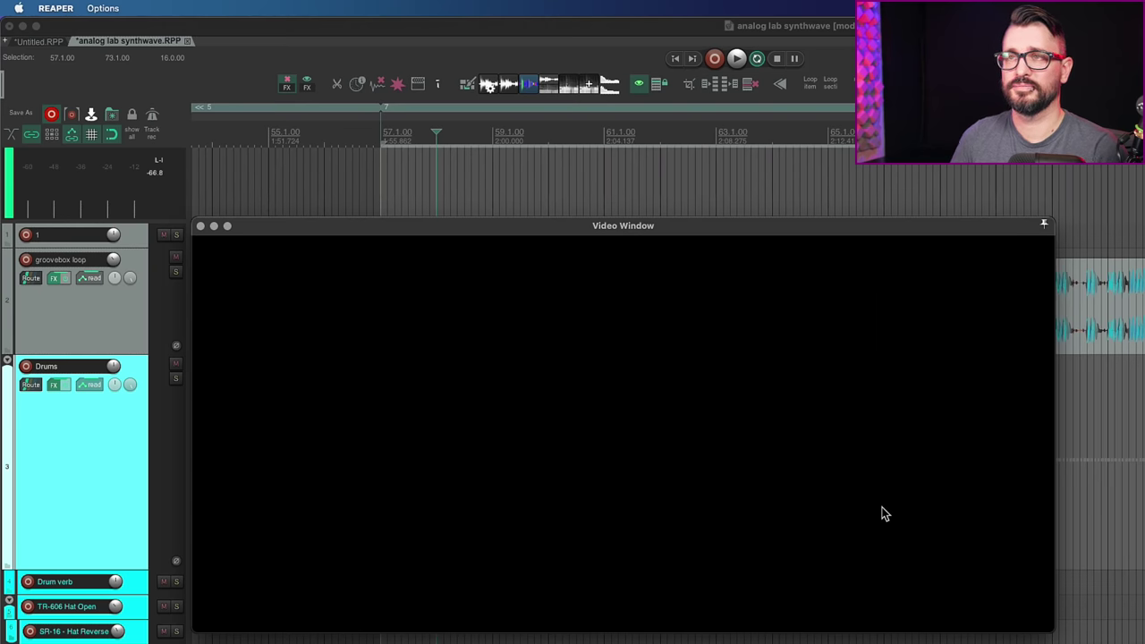